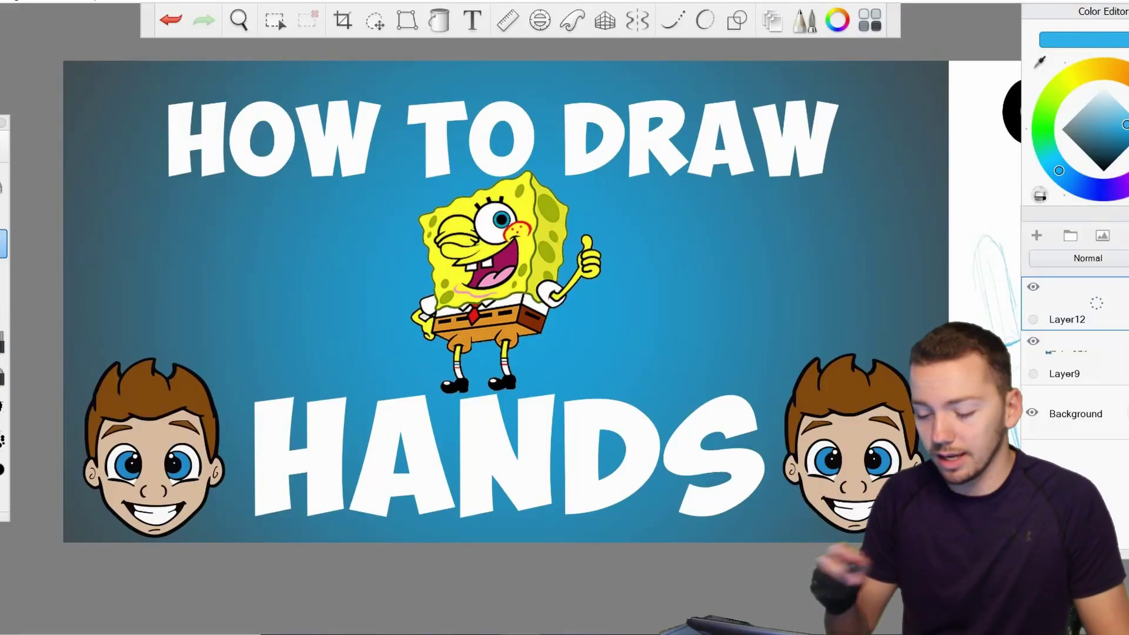
Step: Sketch a light blue pentagonal palm outline with a peaked top edge beside the first construction hand
mouse_move(967, 549)
left_mouse_down()
mouse_move(637, 503)
mouse_move(91, 624)
mouse_move(86, 582)
left_mouse_up()
key("space")
left_click_drag(597, 383, 528, 430)
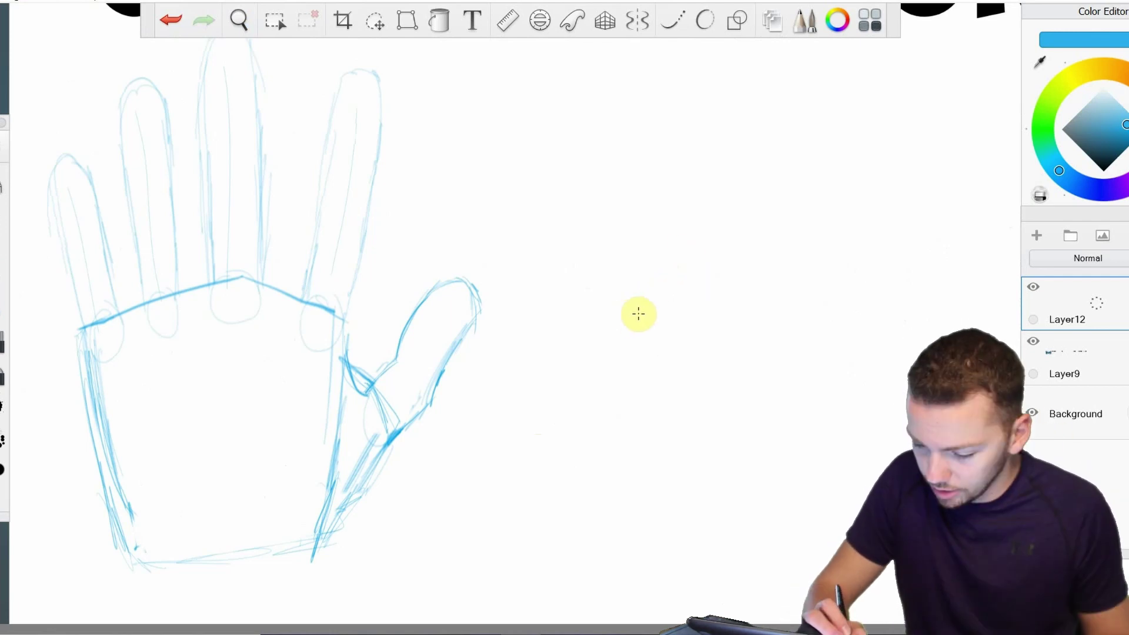
mouse_move(609, 319)
left_mouse_down()
mouse_move(780, 262)
mouse_move(899, 299)
left_mouse_up()
left_click_drag(630, 311, 662, 488)
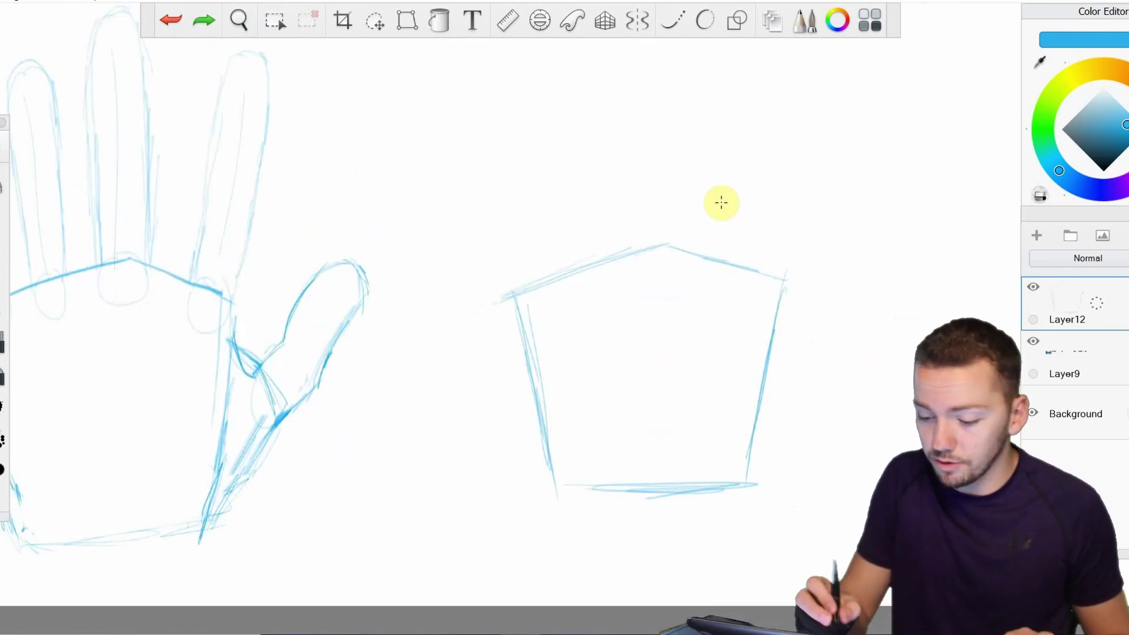
mouse_move(700, 214)
left_mouse_down()
mouse_move(620, 248)
mouse_move(713, 188)
left_mouse_up()
key("ctrl+z")
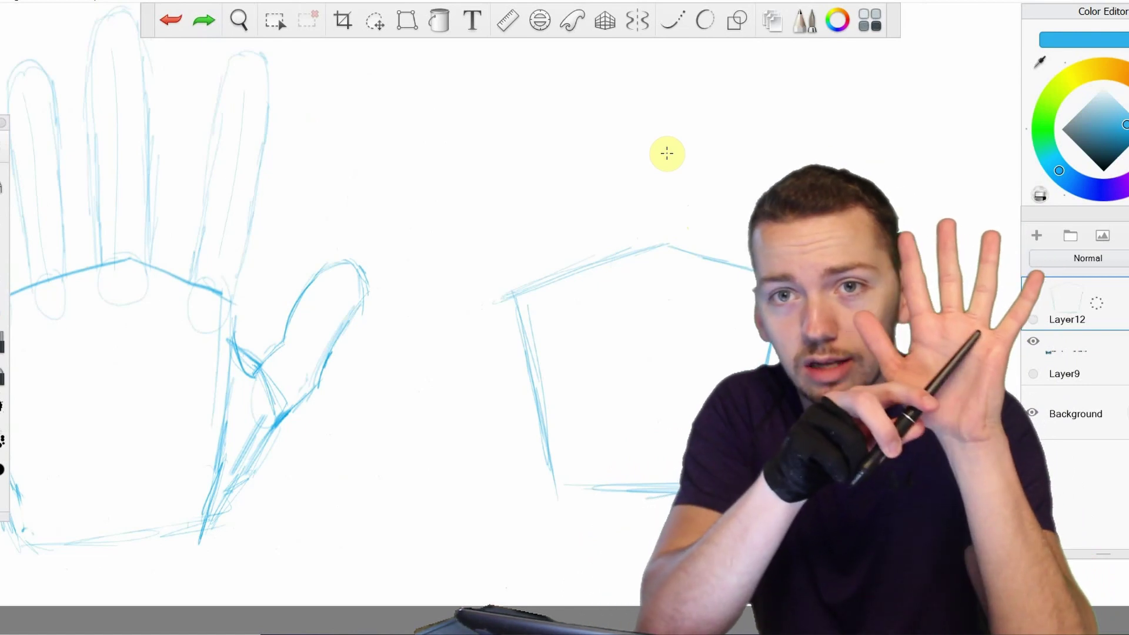
Step: Add a triangular thumb base to the side of the new palm outline
left_click_drag(666, 153, 507, 142)
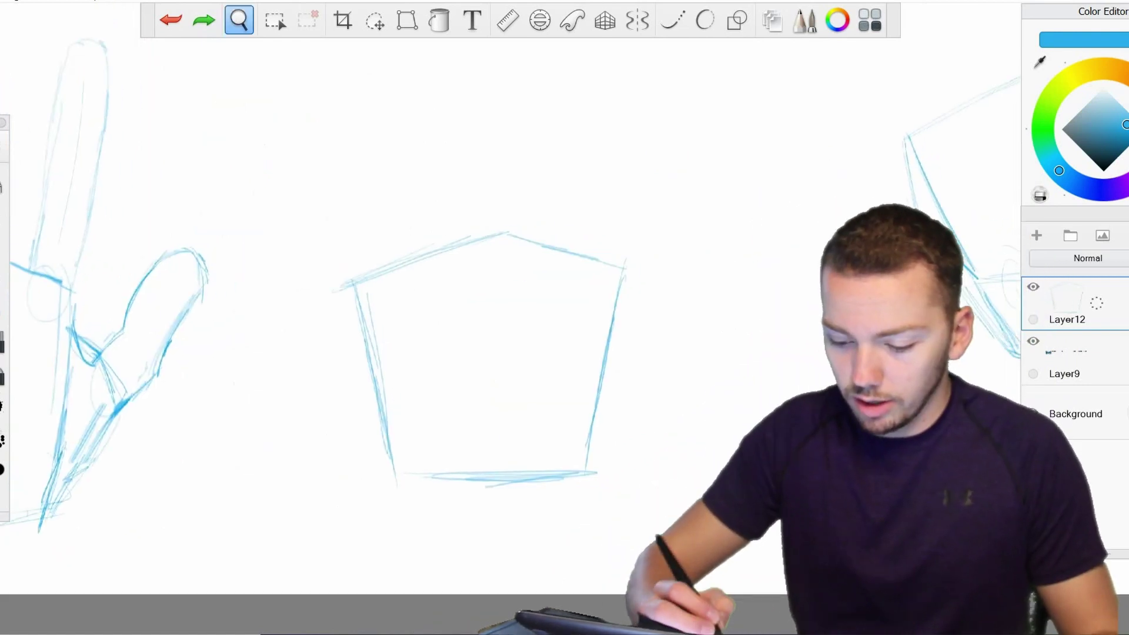
mouse_move(611, 455)
left_mouse_down()
mouse_move(594, 460)
mouse_move(663, 372)
left_mouse_up()
left_click_drag(598, 319, 650, 371)
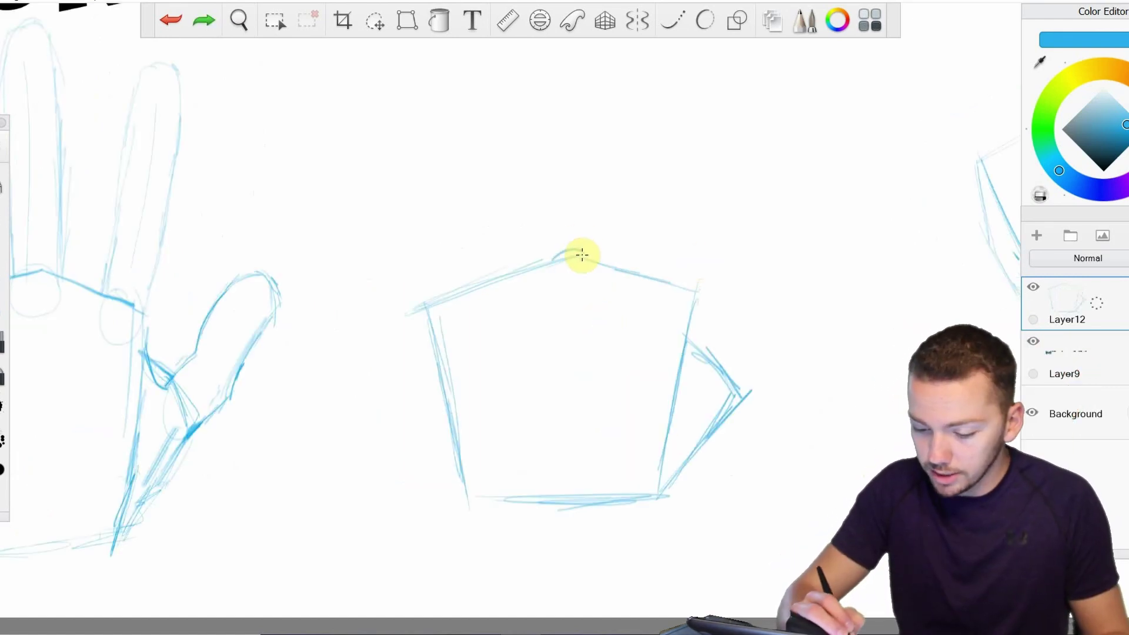
Step: Draw four small knuckle circles along the peaked top edge of the new palm
left_click_drag(582, 254, 584, 257)
left_click_drag(674, 279, 671, 264)
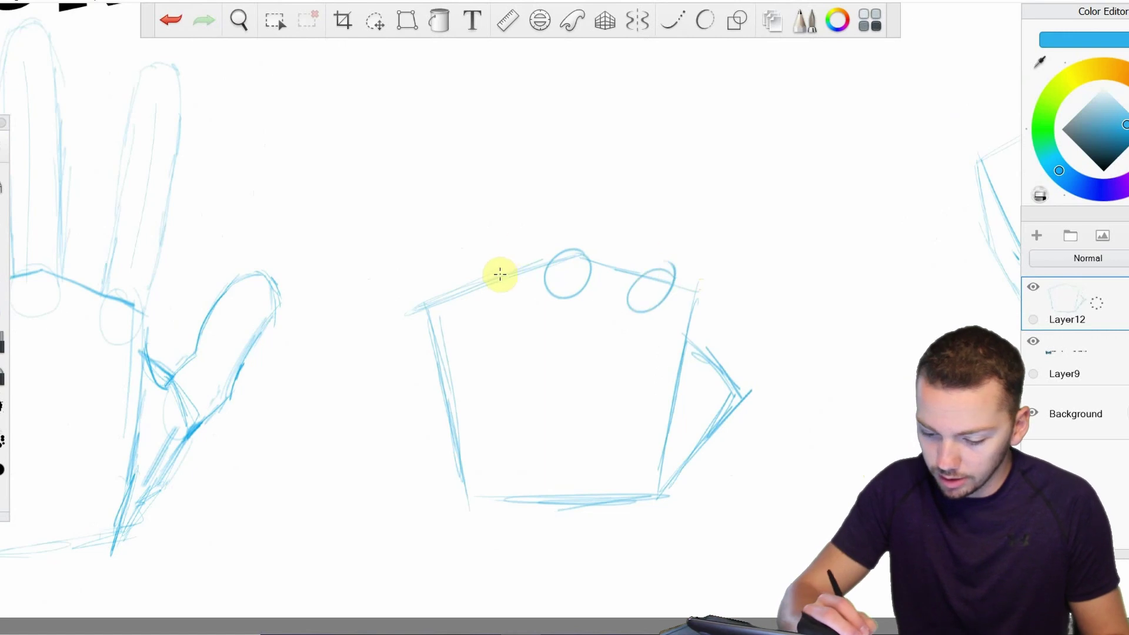
left_click_drag(450, 290, 452, 288)
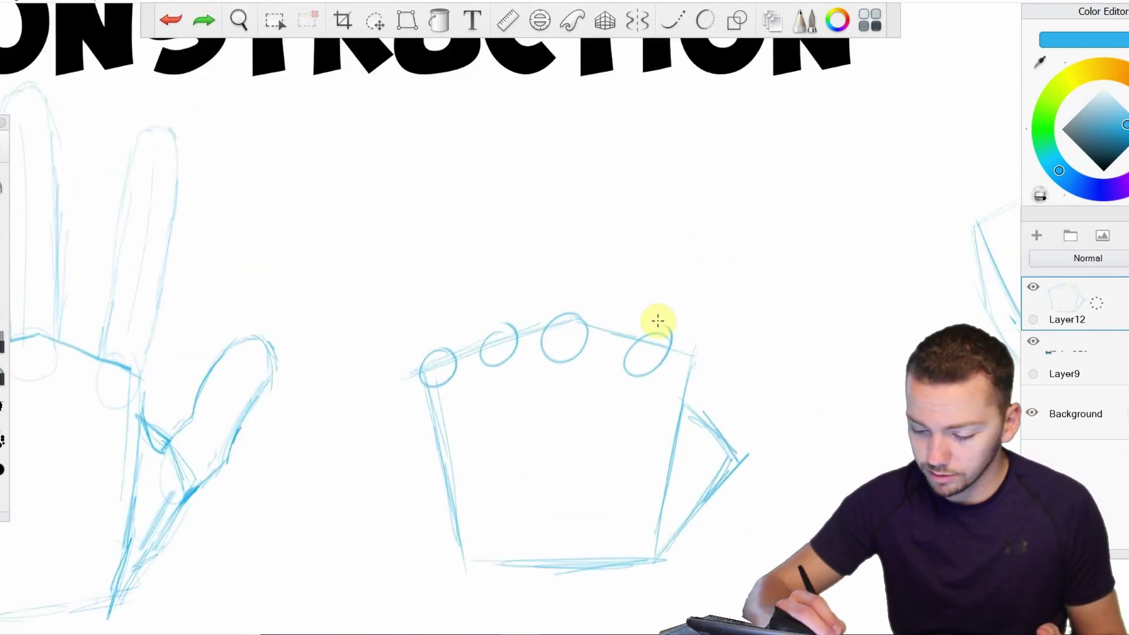
Step: Draw fanned-out centre guide lines for the fingers, starting from the knuckle circles
left_click_drag(657, 329, 691, 202)
left_click_drag(566, 317, 578, 151)
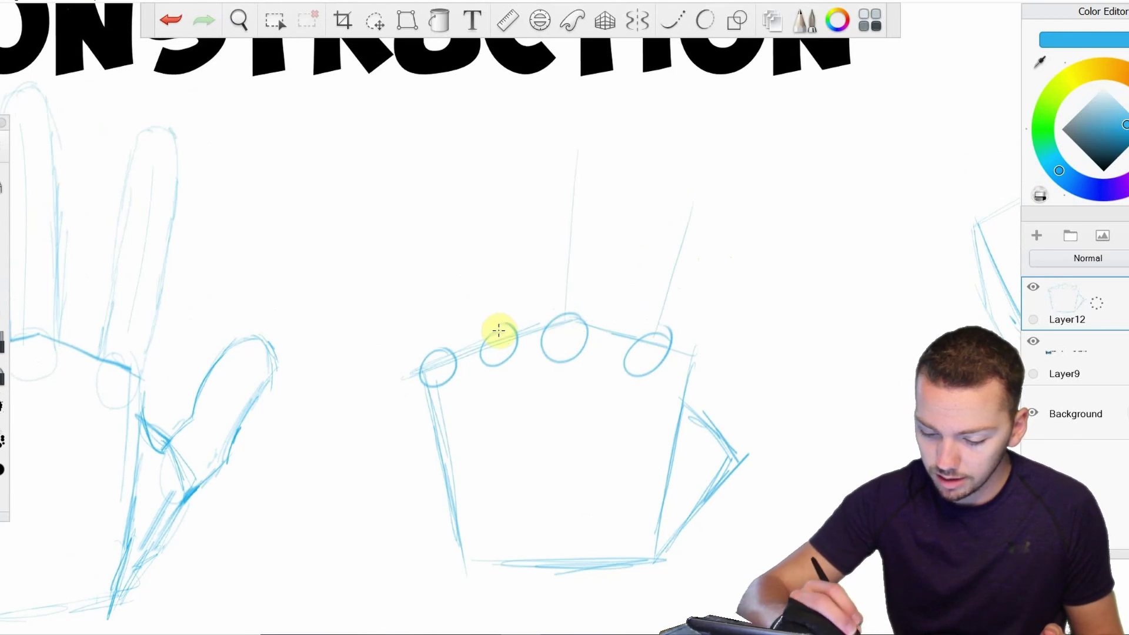
left_click_drag(496, 324, 466, 156)
Step: Outline the fingers with rounded tips around their guide lines and sketch the thumb on its triangular base
left_click_drag(540, 311, 538, 267)
left_click_drag(542, 228, 549, 122)
left_click_drag(550, 122, 615, 136)
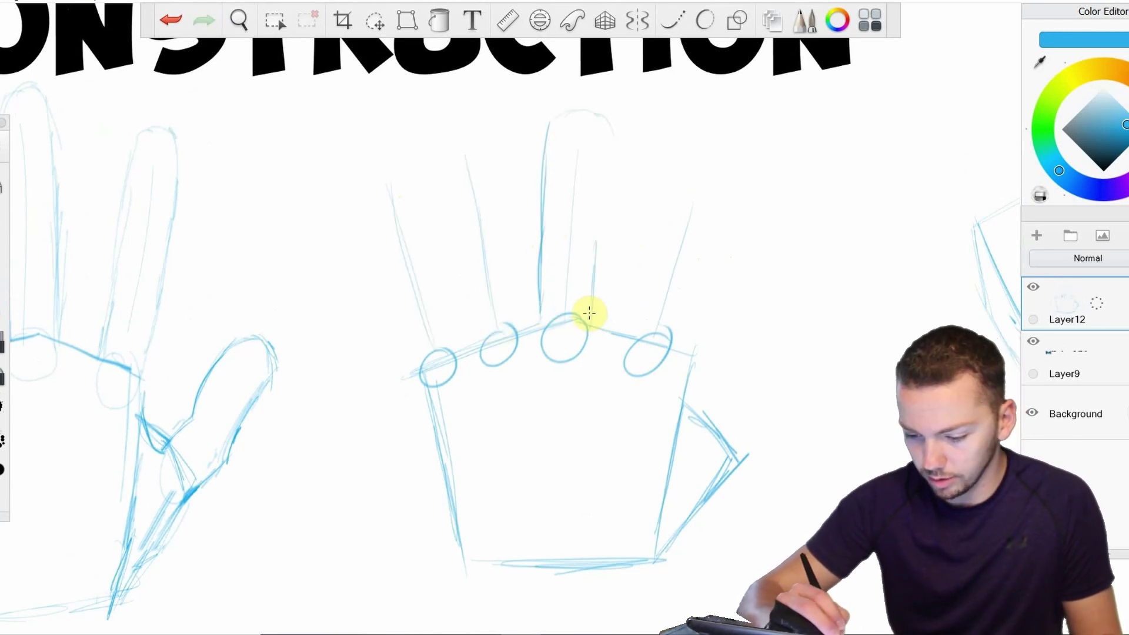
left_click_drag(589, 313, 601, 154)
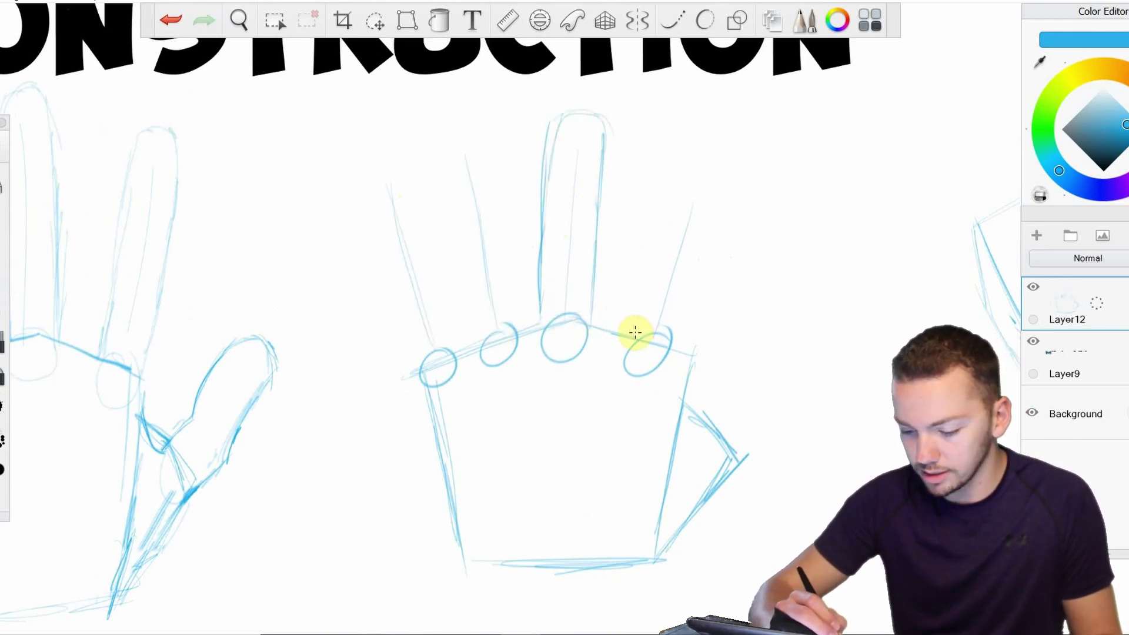
left_click_drag(637, 311, 685, 344)
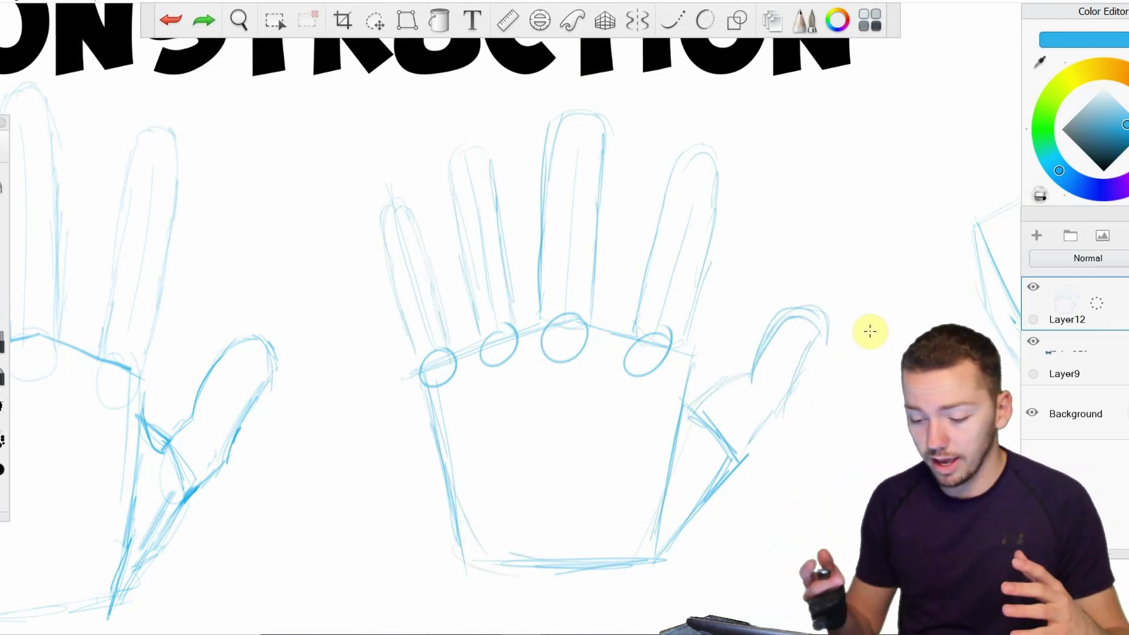
Step: Sketch an upright pentagonal palm as a thick three-dimensional block in the empty area beyond the angled hand
key("space")
mouse_move(870, 331)
left_mouse_down()
mouse_move(785, 295)
mouse_move(248, 290)
mouse_move(74, 272)
left_mouse_up()
left_click_drag(124, 365, 98, 365)
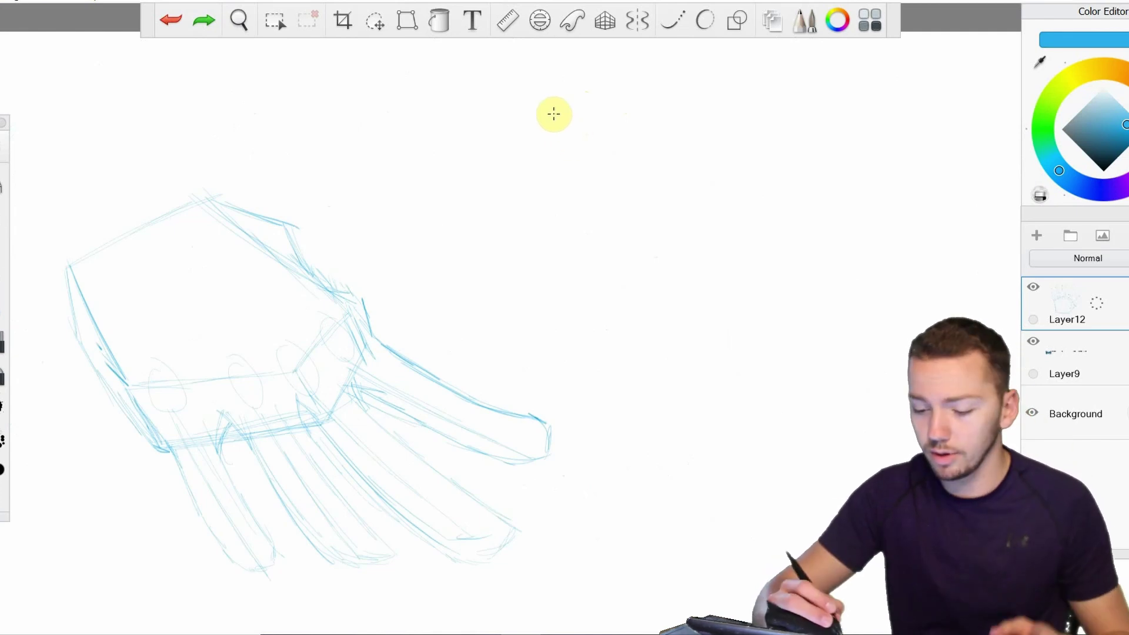
mouse_move(565, 125)
left_mouse_down()
mouse_move(591, 285)
mouse_move(631, 278)
left_mouse_up()
mouse_move(562, 119)
left_mouse_down()
mouse_move(512, 82)
mouse_move(456, 118)
mouse_move(480, 252)
left_mouse_up()
mouse_move(467, 122)
left_mouse_down()
mouse_move(491, 271)
mouse_move(559, 282)
left_mouse_up()
left_click_drag(490, 259, 599, 281)
mouse_move(519, 83)
left_mouse_down()
mouse_move(562, 76)
mouse_move(609, 108)
left_mouse_up()
left_click_drag(612, 126, 633, 271)
left_click_drag(609, 102, 631, 270)
left_click_drag(603, 113, 564, 119)
key("ctrl+z")
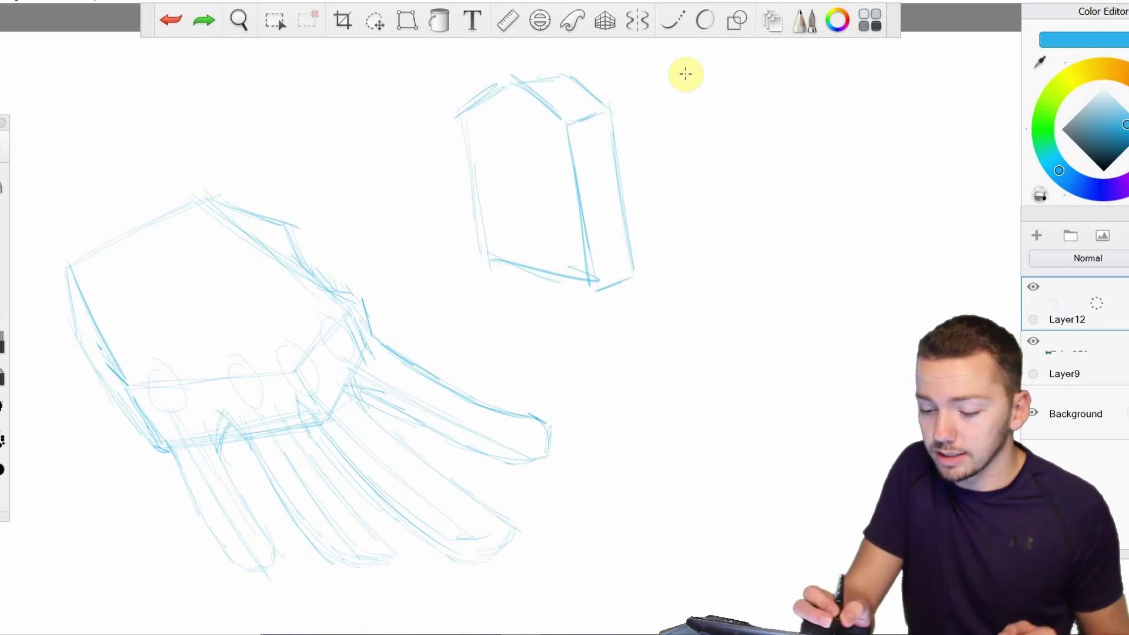
Step: Draw an ellipse around the block's top edge and an arrow pointing at the angled hand's upper knuckle corner
left_click_drag(576, 60, 579, 64)
key("ctrl+z")
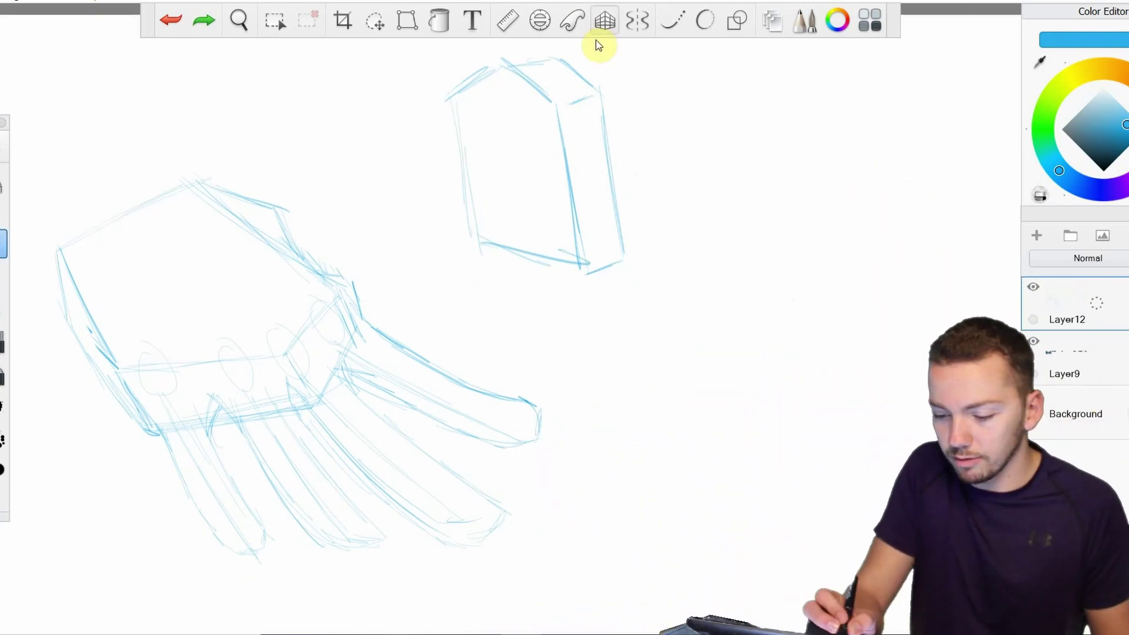
left_click_drag(553, 56, 559, 50)
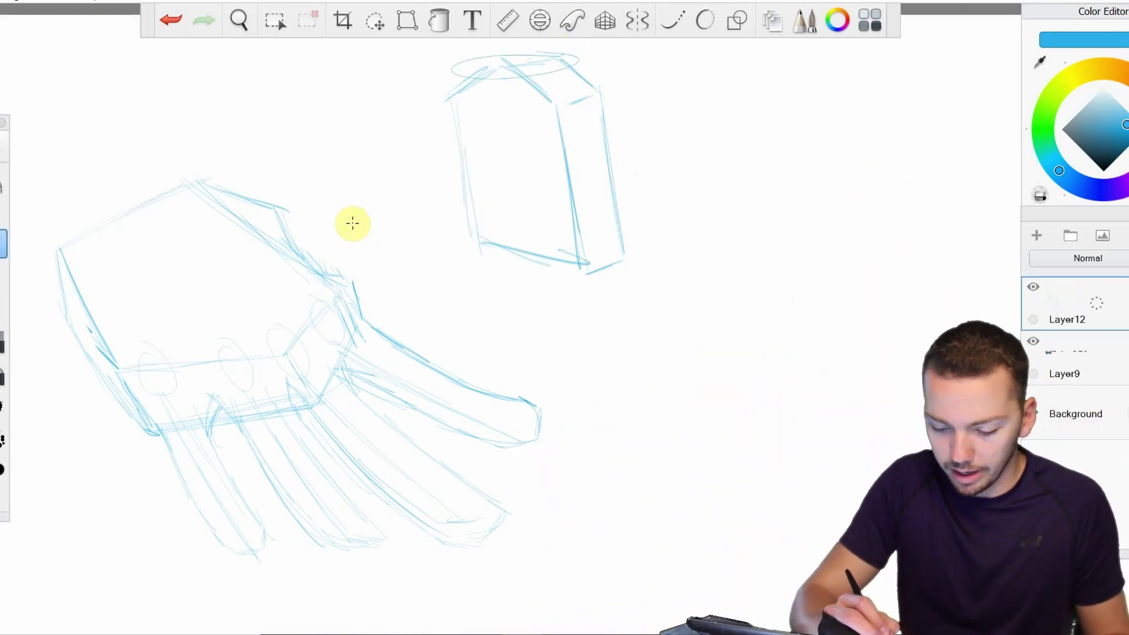
left_click_drag(351, 213, 355, 276)
left_click_drag(355, 284, 380, 254)
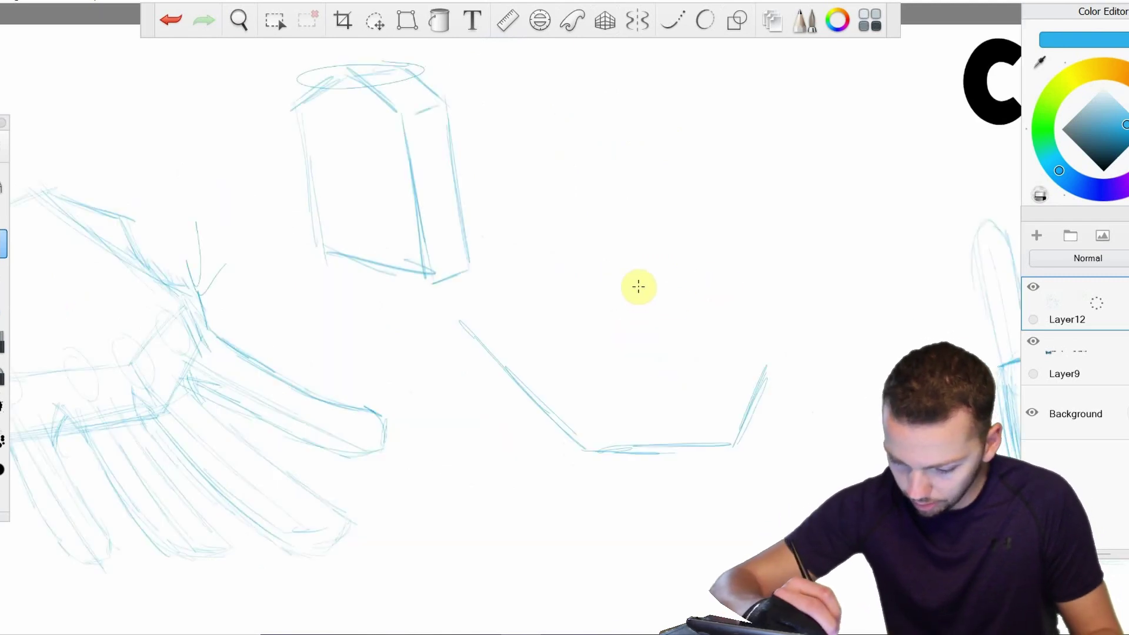
Step: Sketch a second, tilted pentagonal palm block with side thickness beside the angled hand
left_click_drag(609, 271, 733, 366)
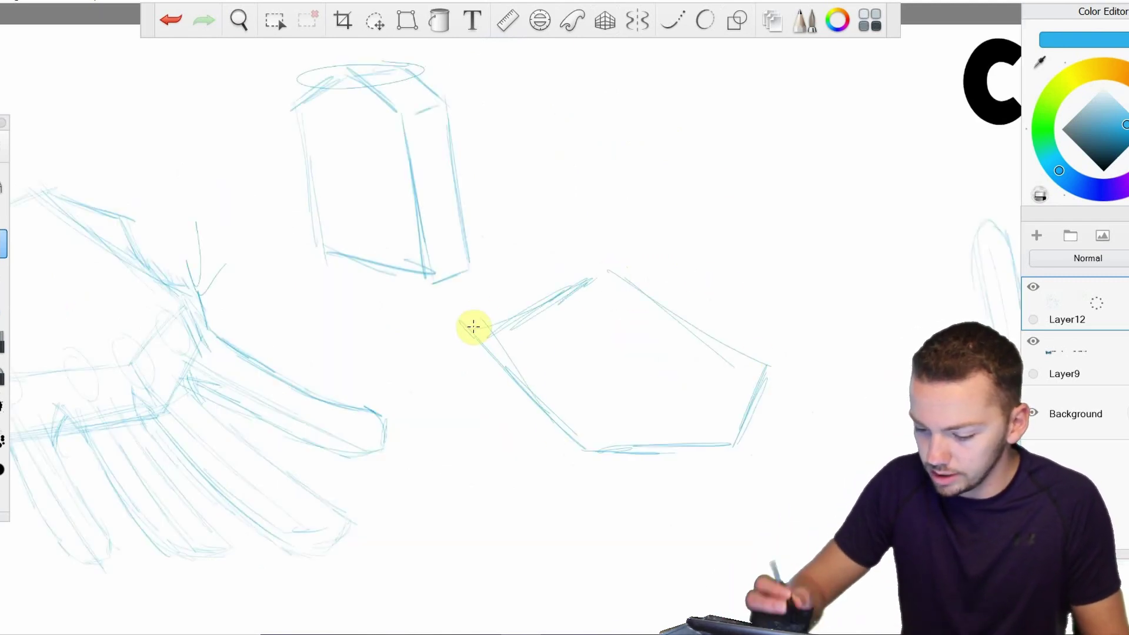
left_click_drag(677, 486, 660, 396)
left_click_drag(562, 363, 599, 412)
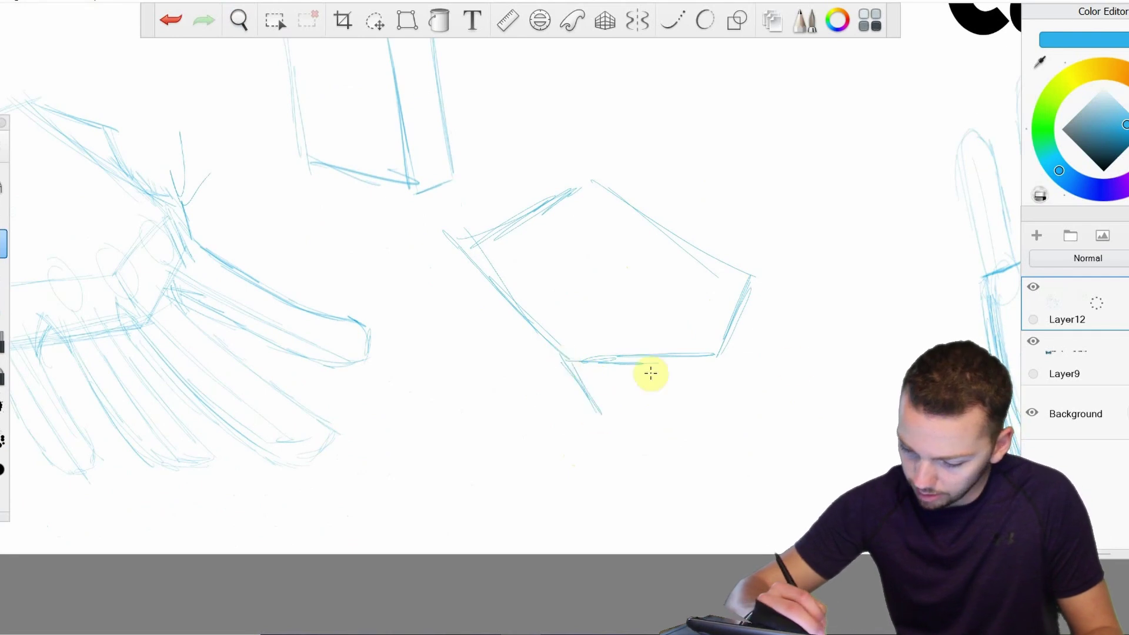
left_click_drag(738, 391, 717, 354)
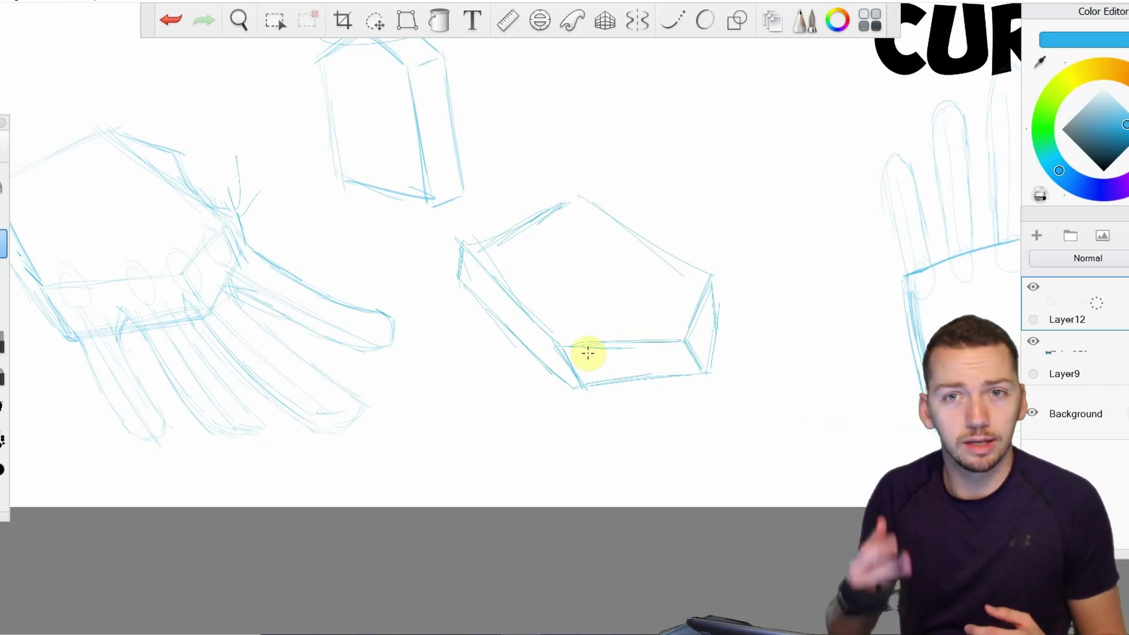
Step: Set the colour to black and ink the overlapping edges where the two uppermost fingers of the angled hand meet
key("space")
left_click_drag(336, 366, 307, 393)
left_click_drag(373, 360, 612, 365)
left_click_drag(559, 221, 549, 189)
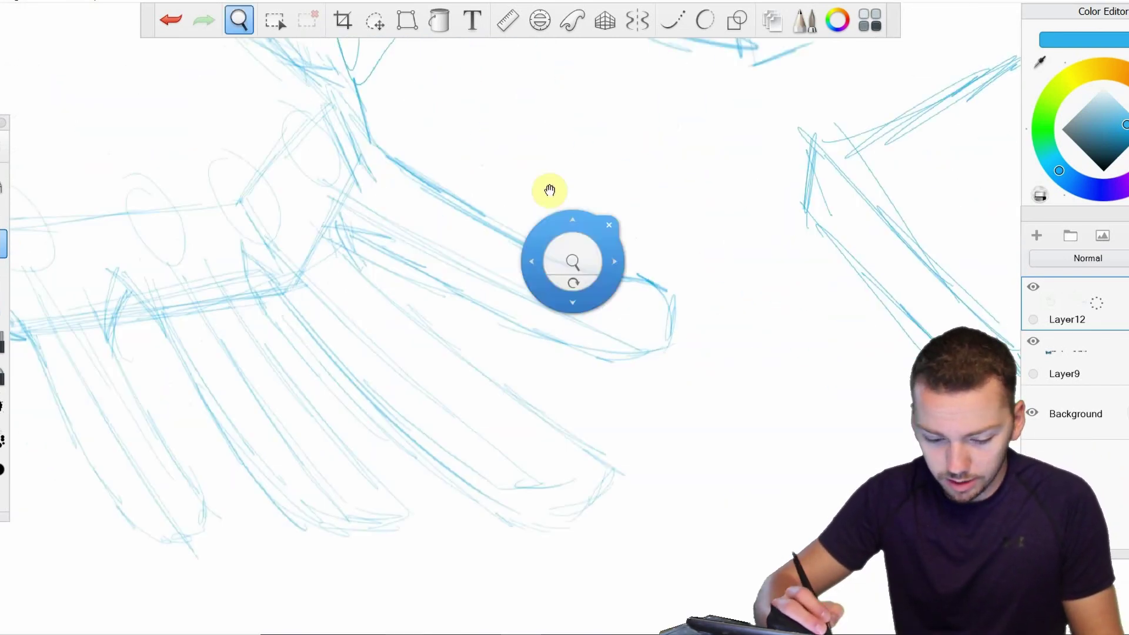
left_click_drag(569, 256, 679, 323)
left_click_drag(1100, 145, 1103, 171)
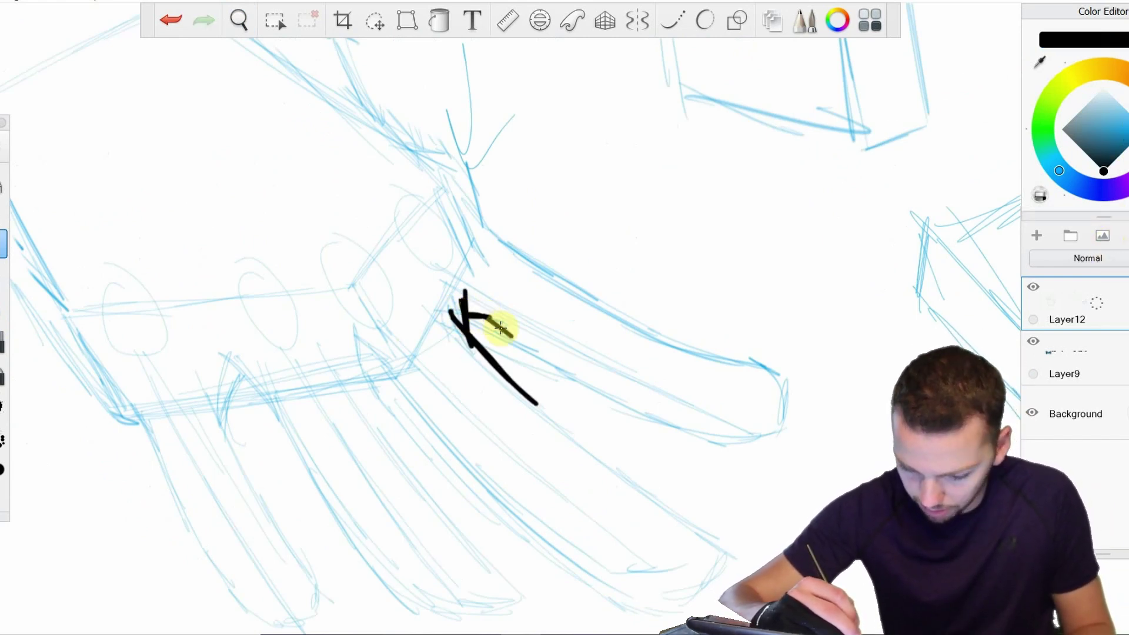
left_click_drag(496, 321, 630, 404)
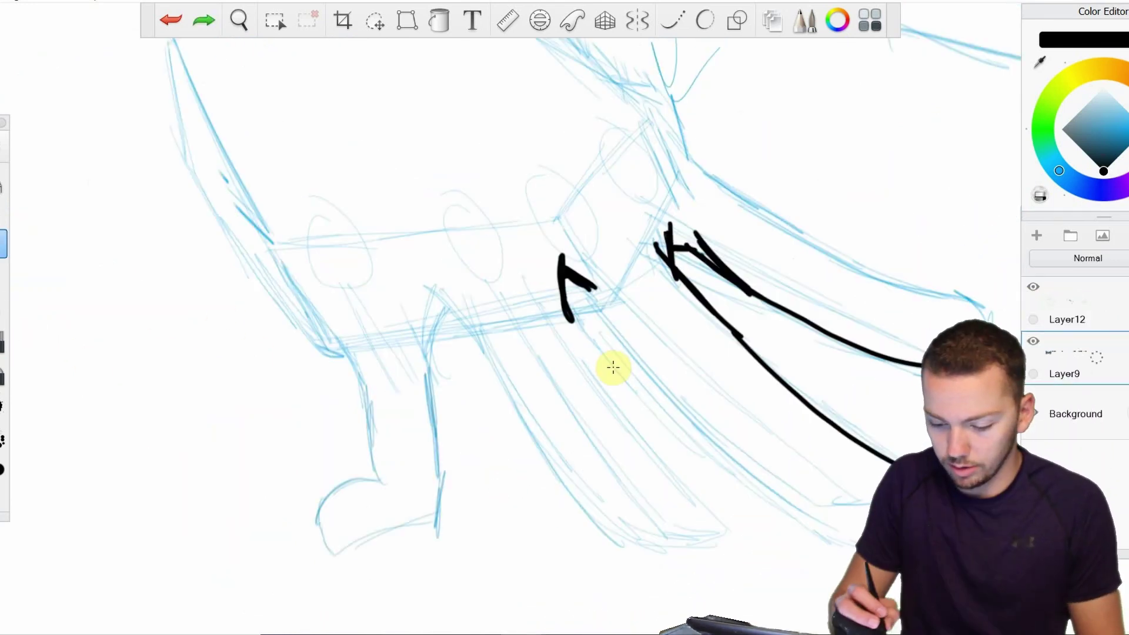
Step: Circle two fingertips of the angled hand in black and add a downward and an upward arrow beside them
mouse_move(396, 443)
left_mouse_down()
mouse_move(434, 456)
mouse_move(382, 440)
left_mouse_up()
left_click_drag(205, 370, 244, 428)
mouse_move(590, 438)
left_mouse_down()
mouse_move(578, 460)
mouse_move(600, 477)
left_mouse_up()
left_click_drag(714, 464, 746, 503)
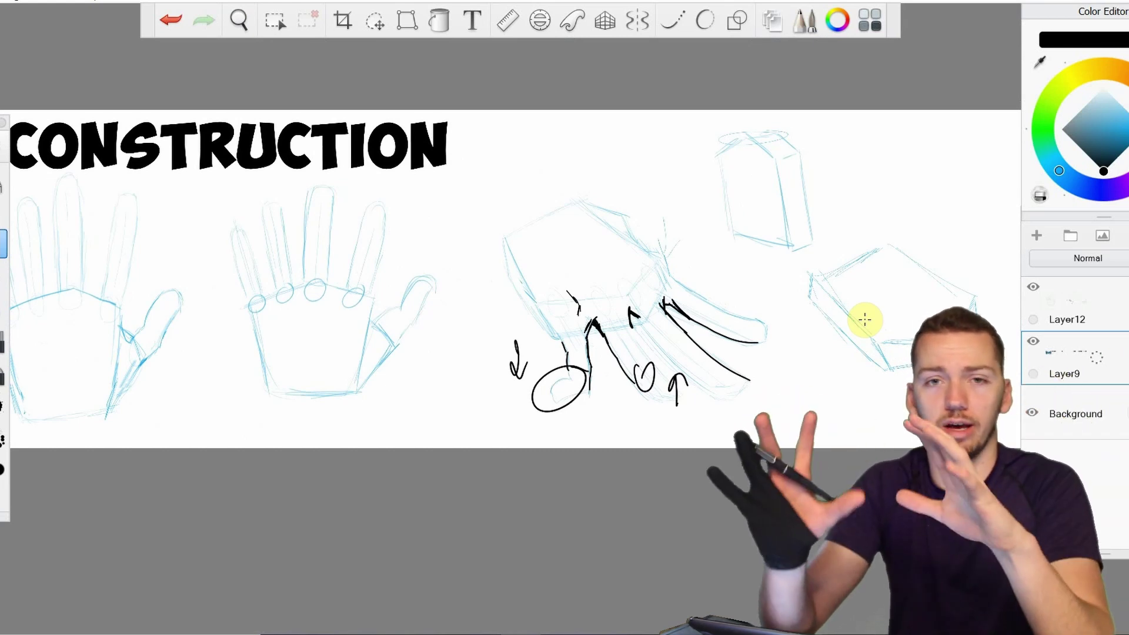
Step: Mark the knuckle arc and the fingertip arc of the hand under the CURVES heading with red lines
mouse_move(865, 319)
left_mouse_down()
mouse_move(662, 280)
mouse_move(20, 383)
left_mouse_up()
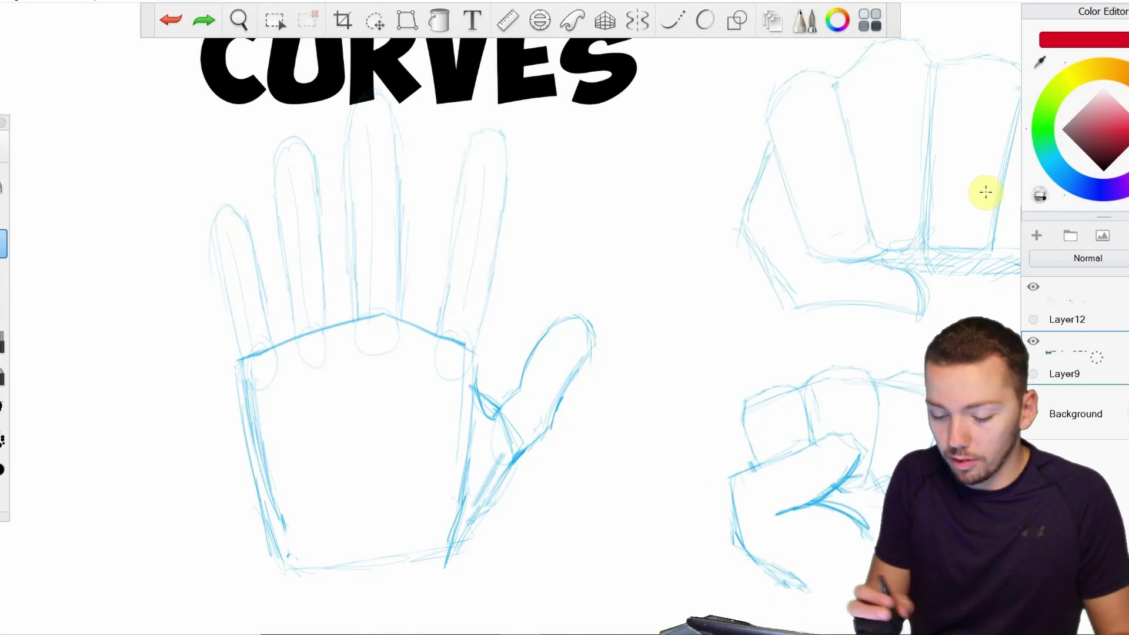
left_click_drag(364, 335, 471, 359)
left_click_drag(222, 384, 577, 358)
key("ctrl+z")
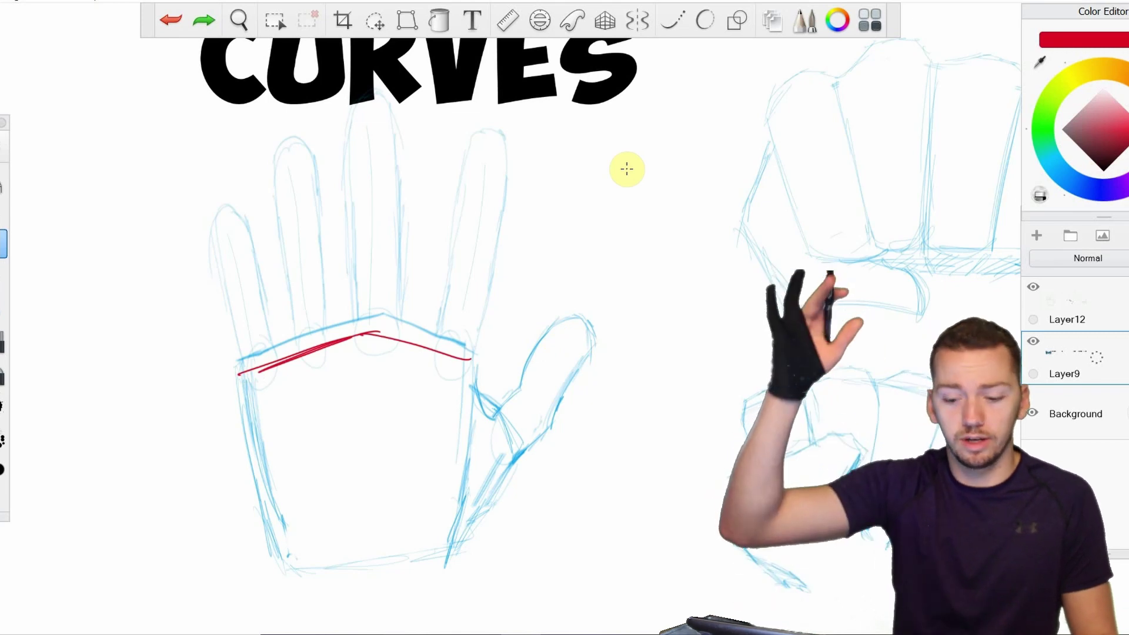
mouse_move(274, 151)
left_mouse_down()
mouse_move(187, 239)
mouse_move(386, 67)
left_mouse_up()
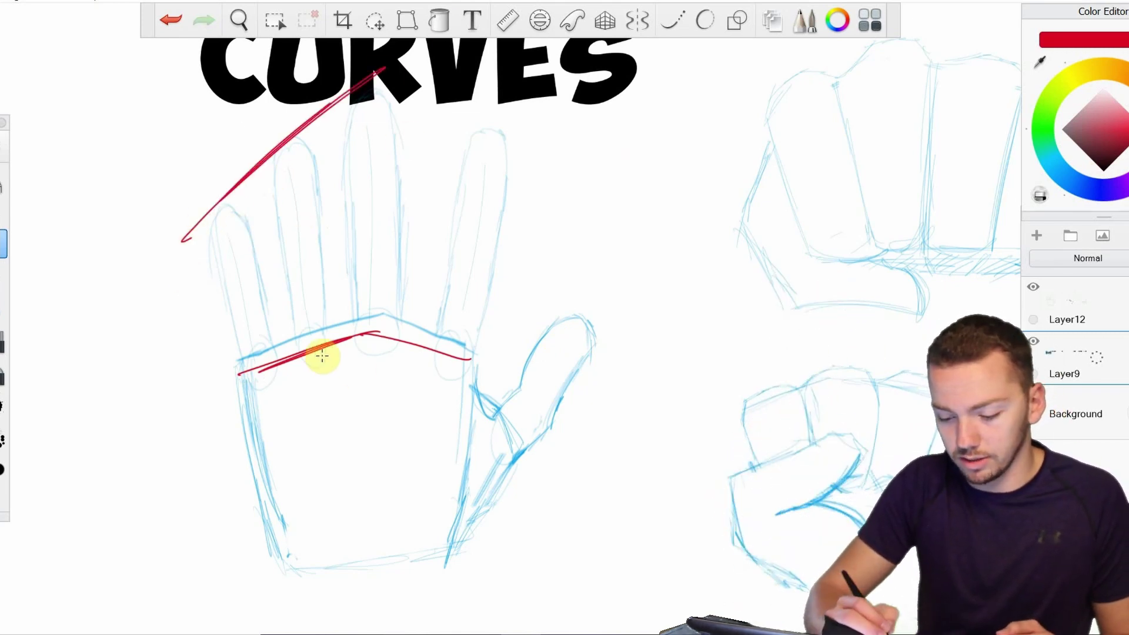
left_click_drag(404, 59, 539, 144)
Step: Sketch a boxy red fist beside the blue fists, with a straight rectangular outline, parallel finger dividers and a thumb beneath
key("space")
left_click_drag(943, 458, 303, 448)
mouse_move(553, 425)
left_mouse_down()
mouse_move(583, 378)
mouse_move(703, 317)
mouse_move(725, 221)
left_mouse_up()
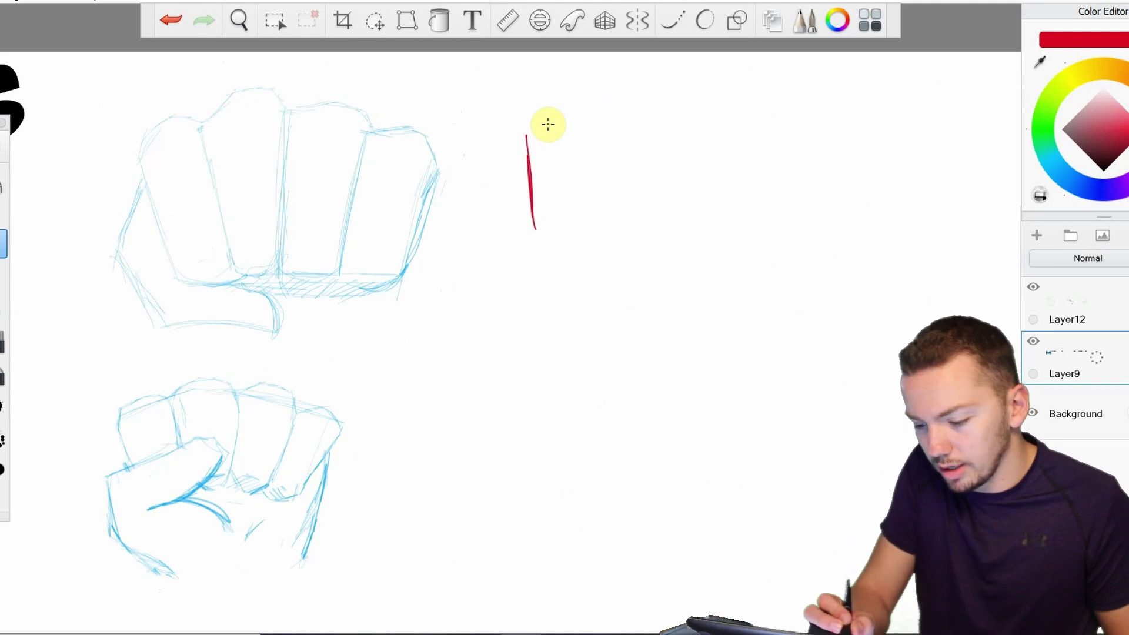
left_click_drag(683, 126, 507, 136)
left_click_drag(531, 224, 705, 204)
left_click_drag(670, 131, 668, 209)
left_click_drag(534, 251, 555, 259)
mouse_move(537, 257)
left_mouse_down()
mouse_move(627, 235)
mouse_move(612, 235)
left_mouse_up()
left_click_drag(599, 219, 598, 247)
left_click_drag(562, 134, 573, 222)
left_click_drag(598, 131, 605, 209)
left_click_drag(631, 127, 633, 188)
key("e")
left_click_drag(719, 213, 646, 224)
key("ctrl+z")
Step: Draw a red downward arrow on each side of the open hand under the CURVES heading
key("space")
left_click_drag(524, 524, 1000, 495)
key("b")
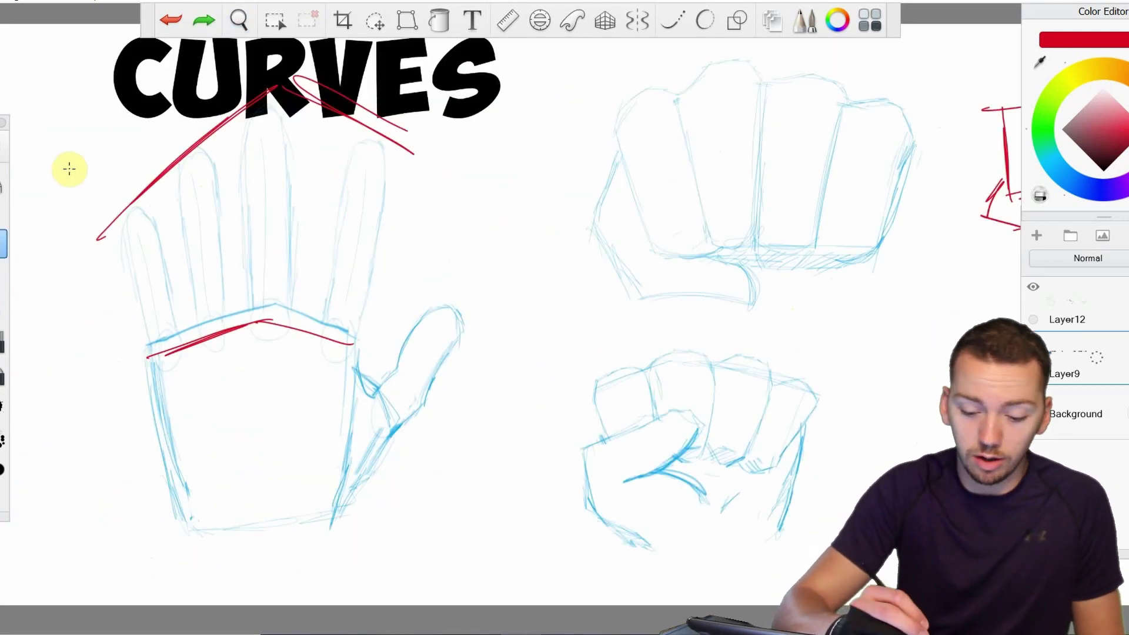
left_click_drag(72, 220, 99, 270)
left_click_drag(442, 158, 467, 206)
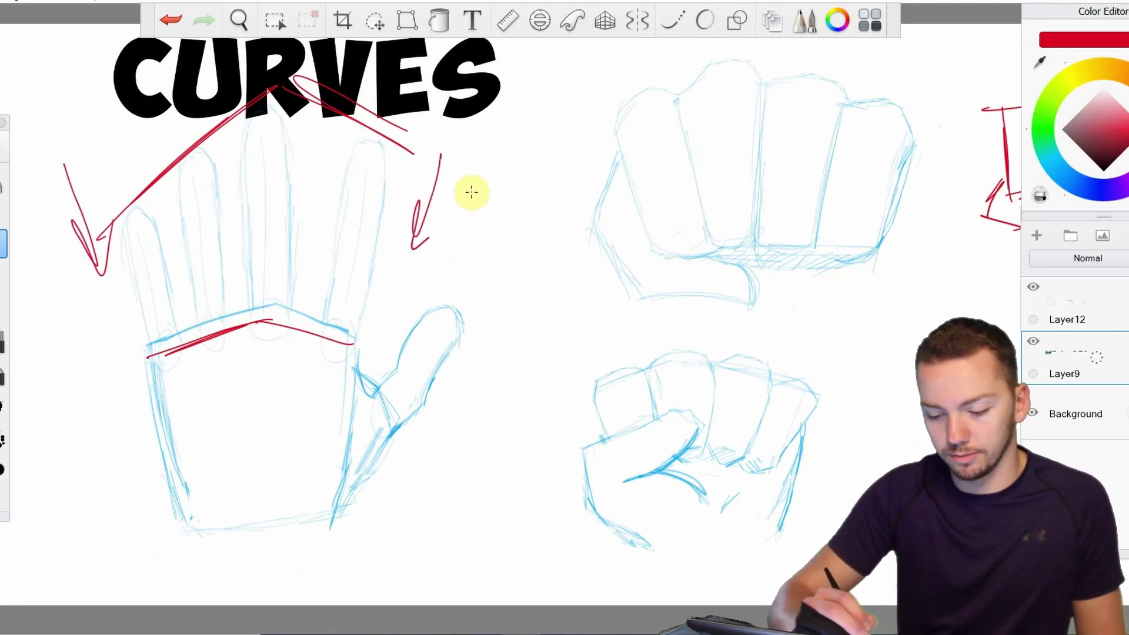
Step: Draw a red direction line down the middle of each of the four fingers on the upper blue fist
key("space")
mouse_move(1123, 346)
left_mouse_down()
mouse_move(866, 365)
mouse_move(795, 407)
left_mouse_up()
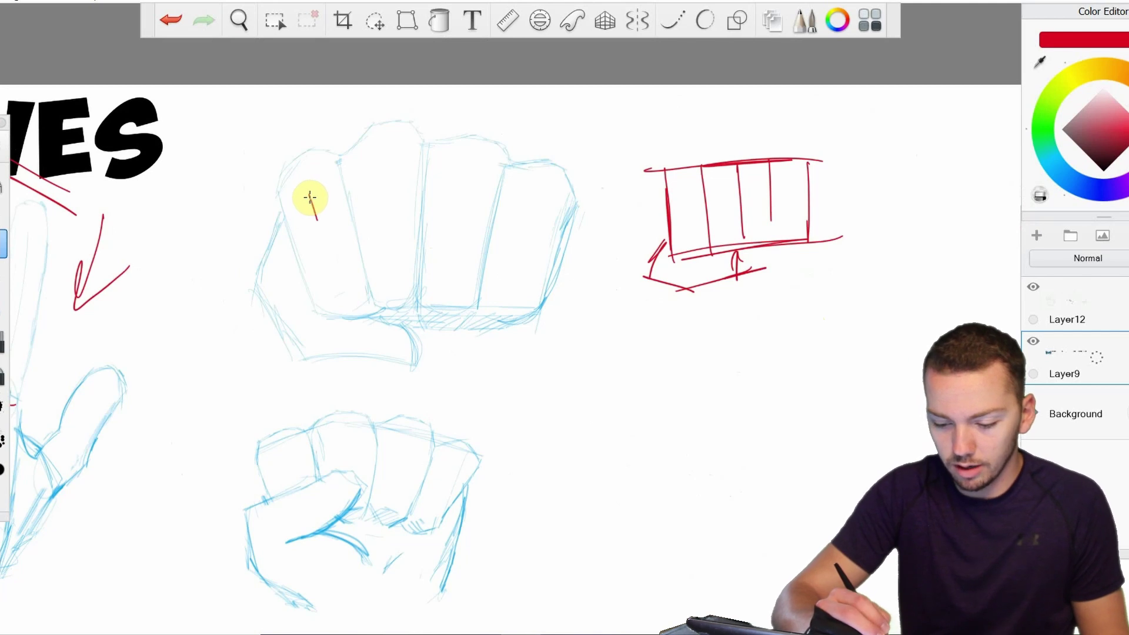
left_click_drag(310, 197, 339, 281)
left_click_drag(382, 172, 388, 264)
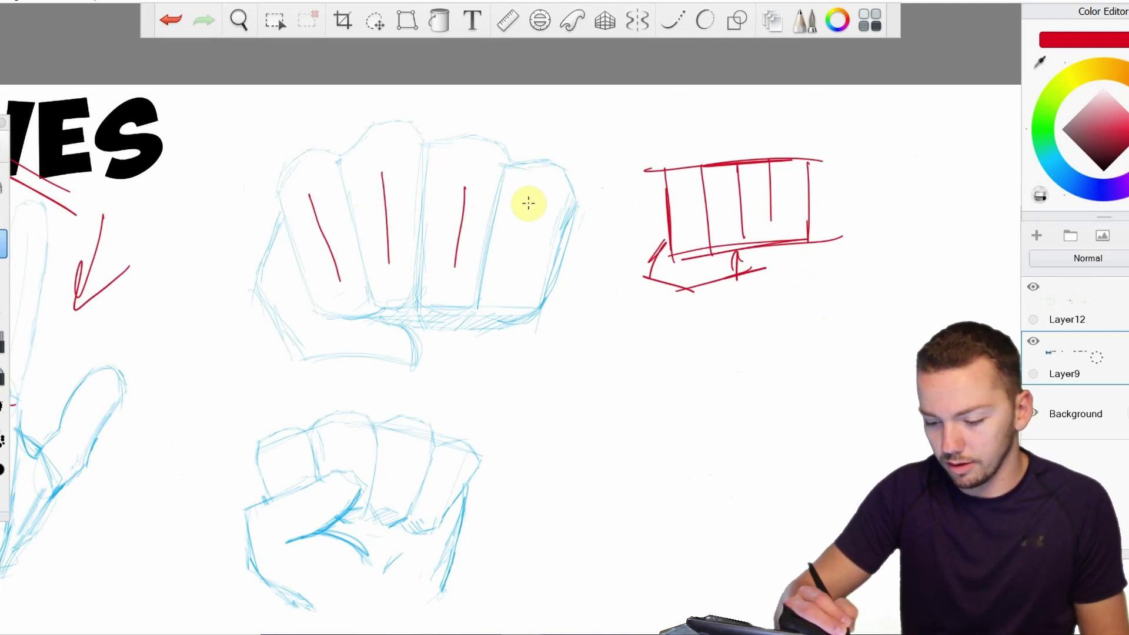
left_click_drag(528, 204, 511, 267)
left_click_drag(551, 355, 546, 441)
left_click_drag(591, 351, 586, 453)
left_click_drag(628, 352, 624, 459)
key("ctrl+z")
key("ctrl+z")
key("ctrl+z")
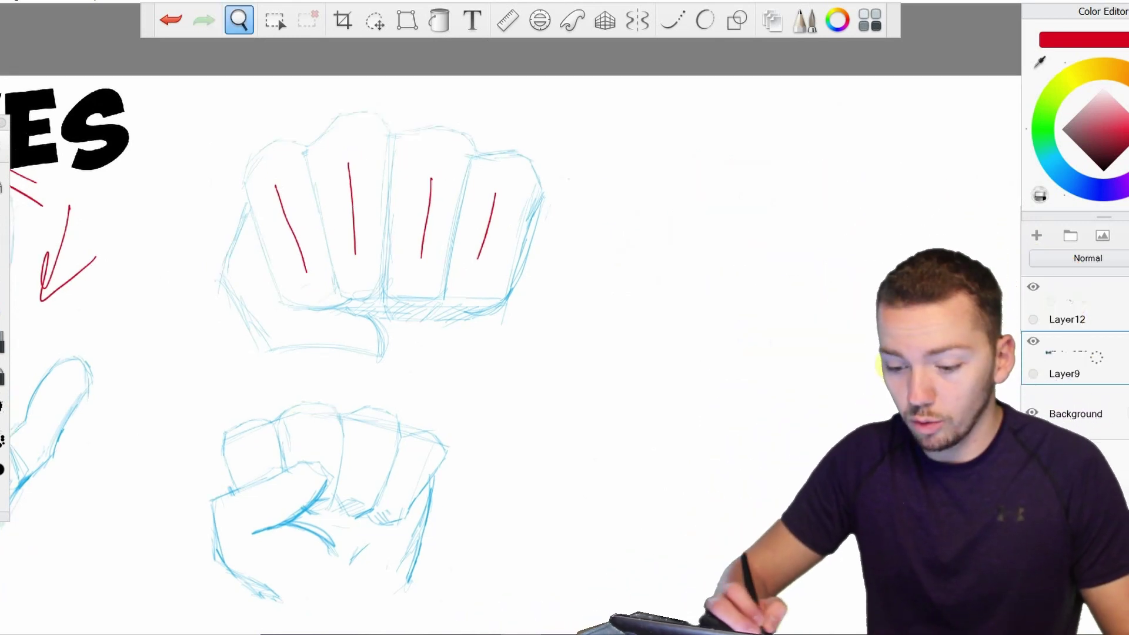
Step: Sketch a light red fist block beside the blue fists, with a peaked top edge, inward-tapering sides and fanned finger dividers
left_click_drag(891, 366, 777, 386)
left_click_drag(705, 365, 728, 352)
left_click_drag(478, 404, 571, 421)
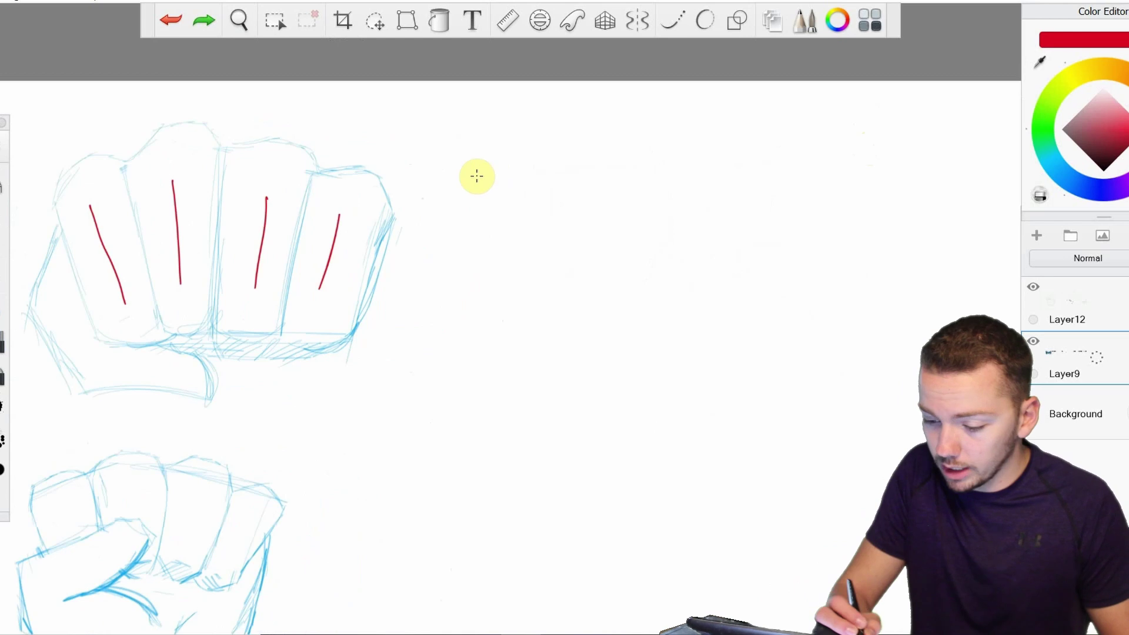
mouse_move(469, 179)
left_mouse_down()
mouse_move(577, 122)
mouse_move(566, 130)
mouse_move(697, 150)
left_mouse_up()
left_click_drag(599, 121, 797, 173)
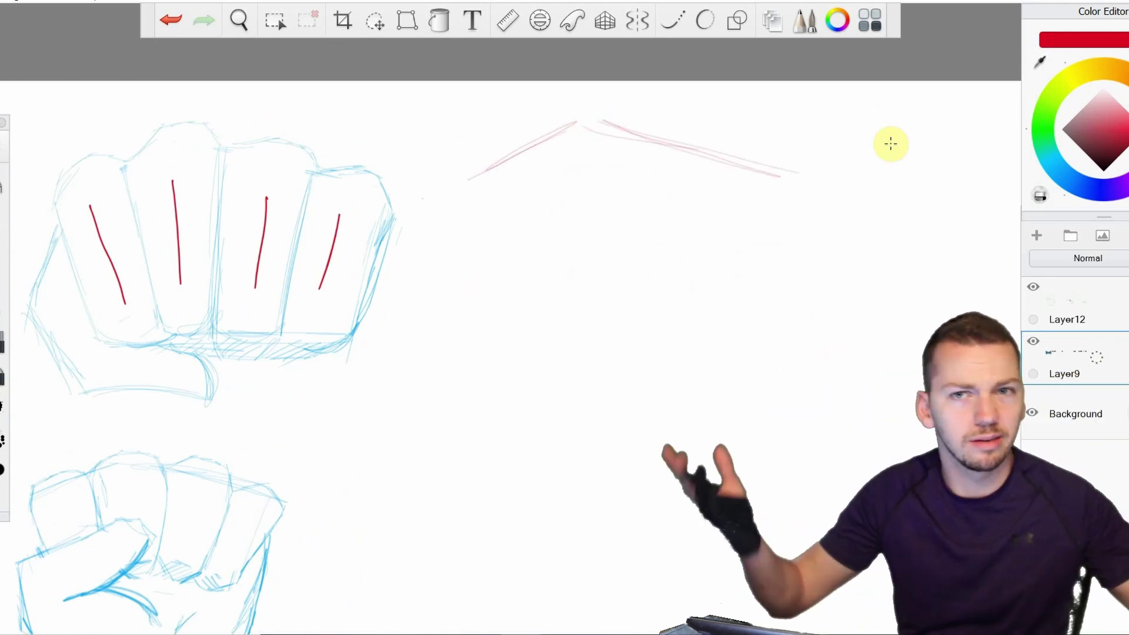
left_click_drag(477, 172, 521, 309)
mouse_move(775, 179)
left_mouse_down()
mouse_move(762, 250)
mouse_move(732, 308)
left_mouse_up()
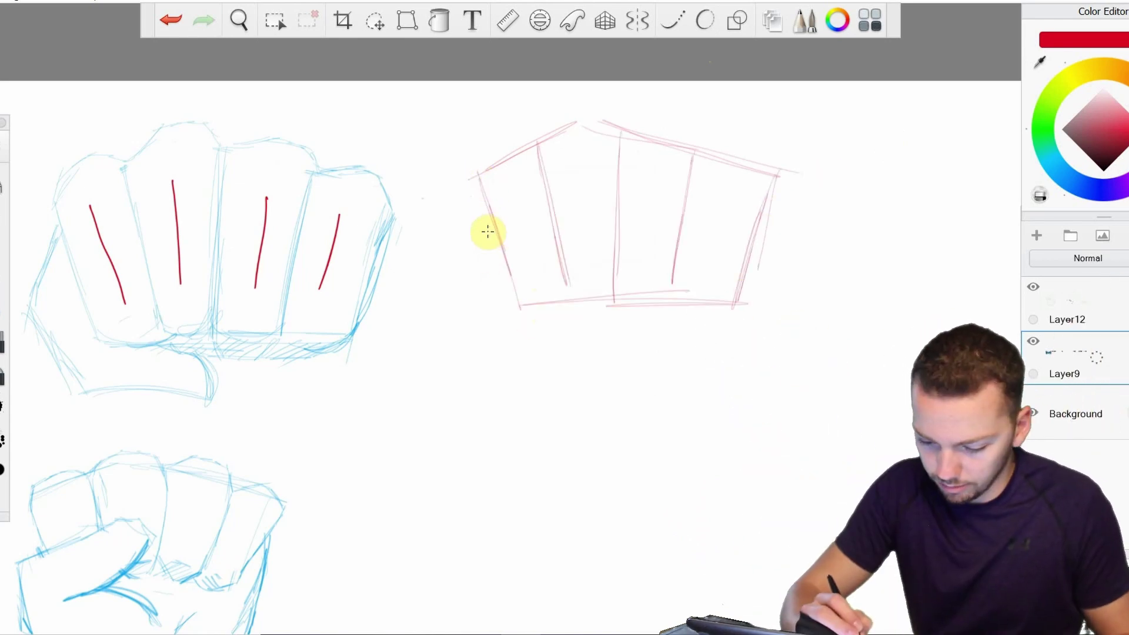
Step: Sketch a light red thumb beneath the peaked red fist block, angled outward from its side and curving back under the fingers
left_click_drag(490, 221, 455, 304)
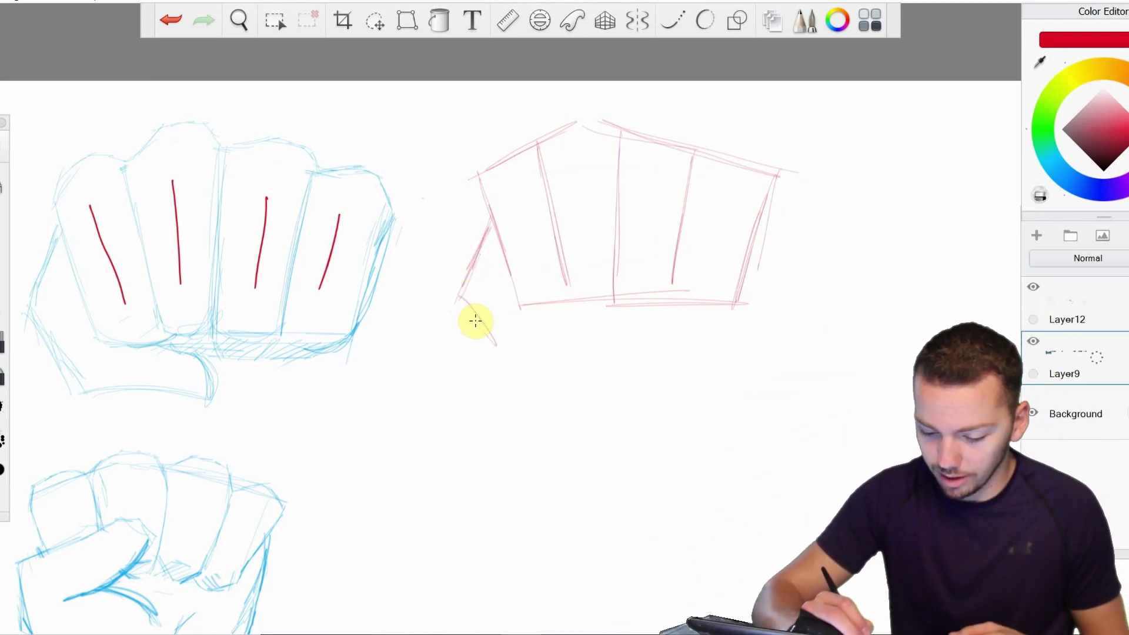
left_click_drag(474, 320, 503, 365)
left_click_drag(515, 364, 600, 353)
Step: Ink the red fist block in black with rounded knuckles, finger dividers and a thumb, discarding the single wavy line across the knuckles
key("space")
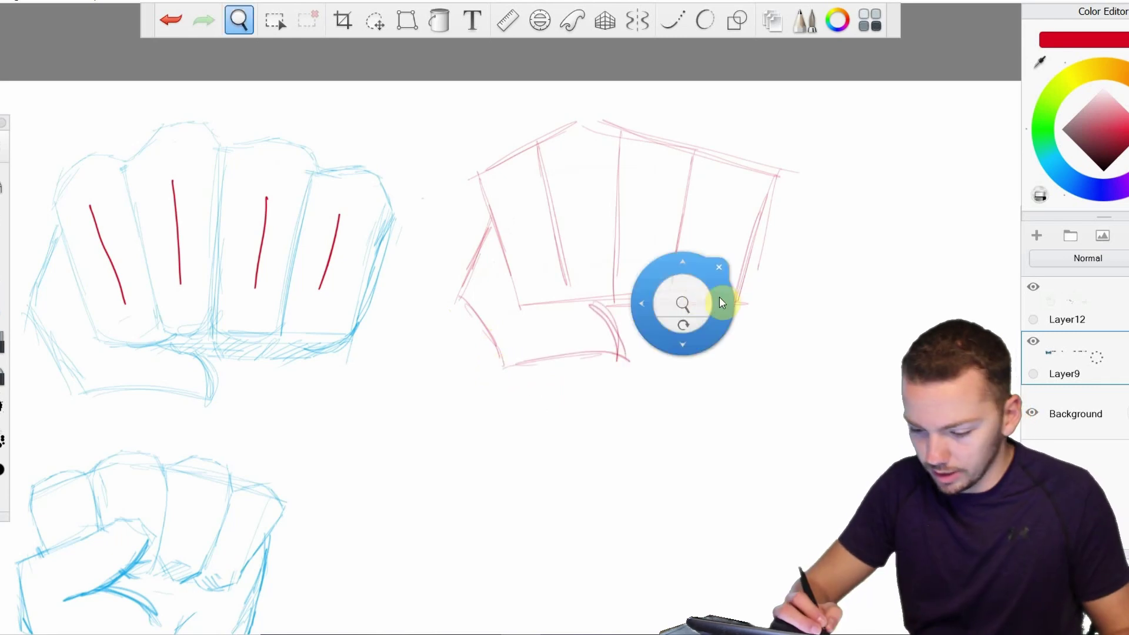
left_click_drag(682, 302, 693, 282)
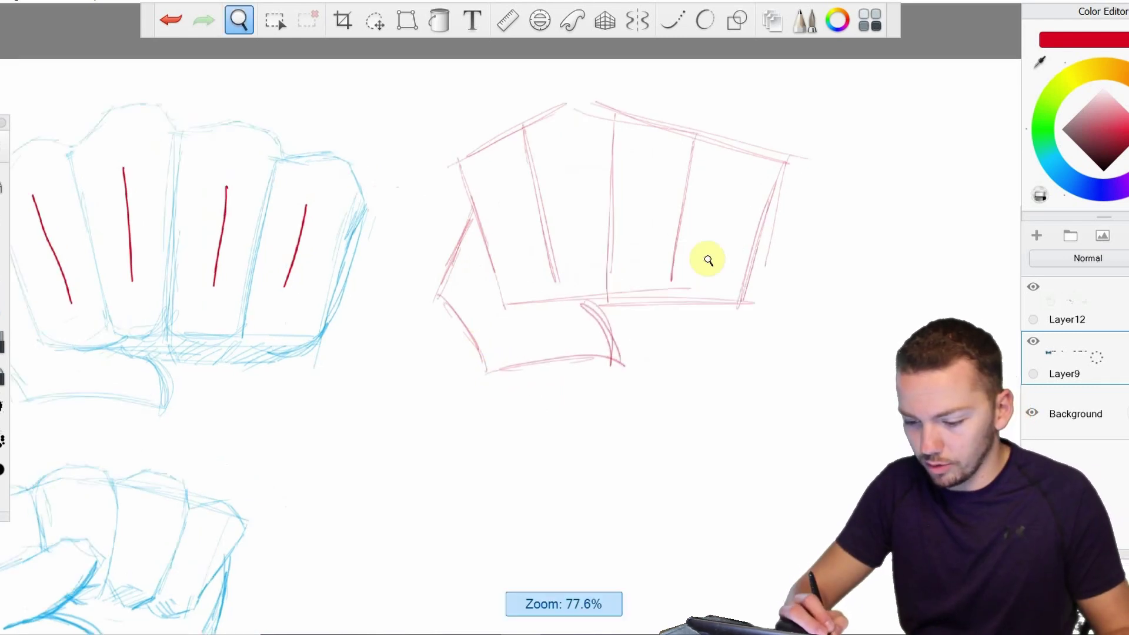
mouse_move(792, 197)
left_mouse_down()
mouse_move(692, 270)
mouse_move(635, 282)
left_mouse_up()
left_click_drag(1100, 224, 1102, 226)
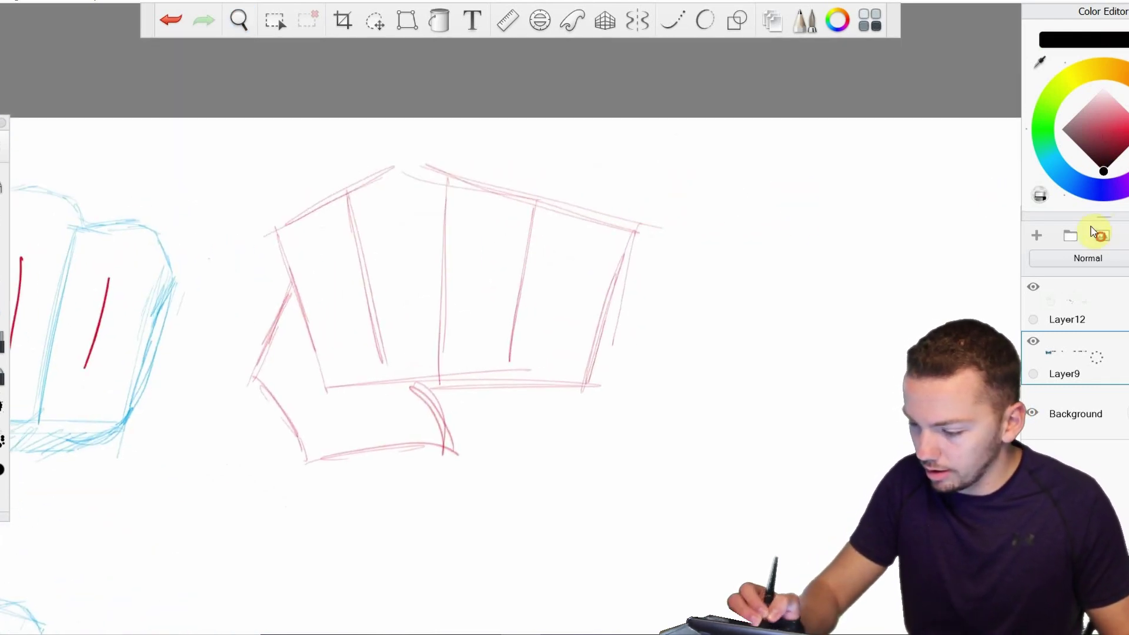
key("space")
left_click_drag(594, 284, 604, 267)
left_click_drag(645, 119, 674, 169)
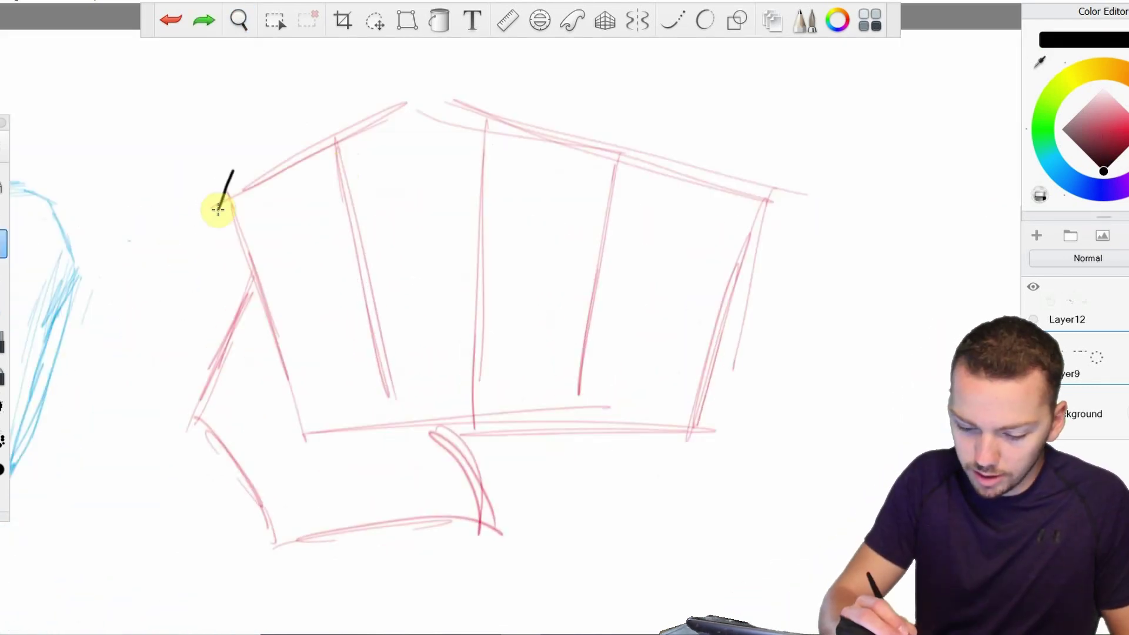
left_click_drag(217, 208, 348, 151)
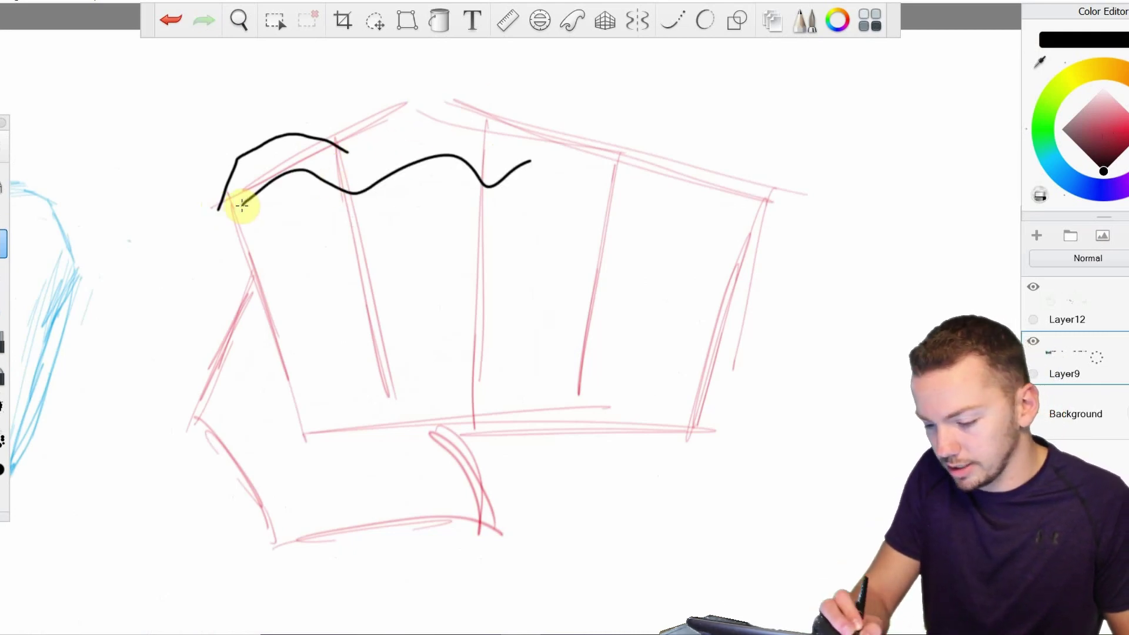
left_click_drag(242, 204, 803, 189)
key("ctrl+z")
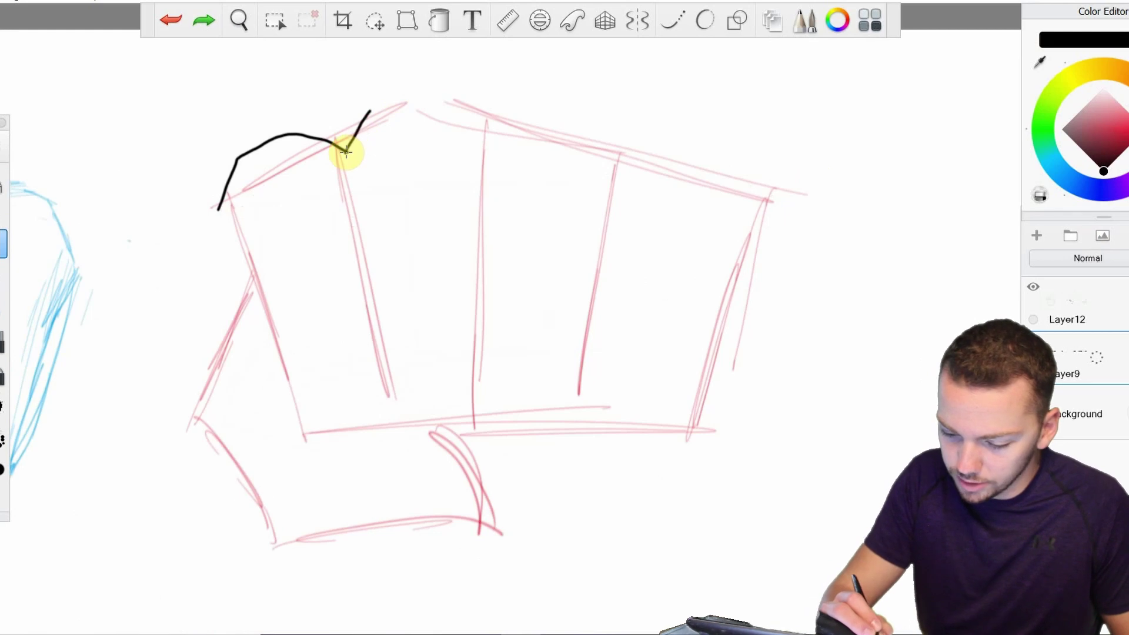
mouse_move(367, 112)
left_mouse_down()
mouse_move(437, 83)
mouse_move(408, 89)
mouse_move(558, 112)
left_mouse_up()
left_click_drag(613, 135, 618, 167)
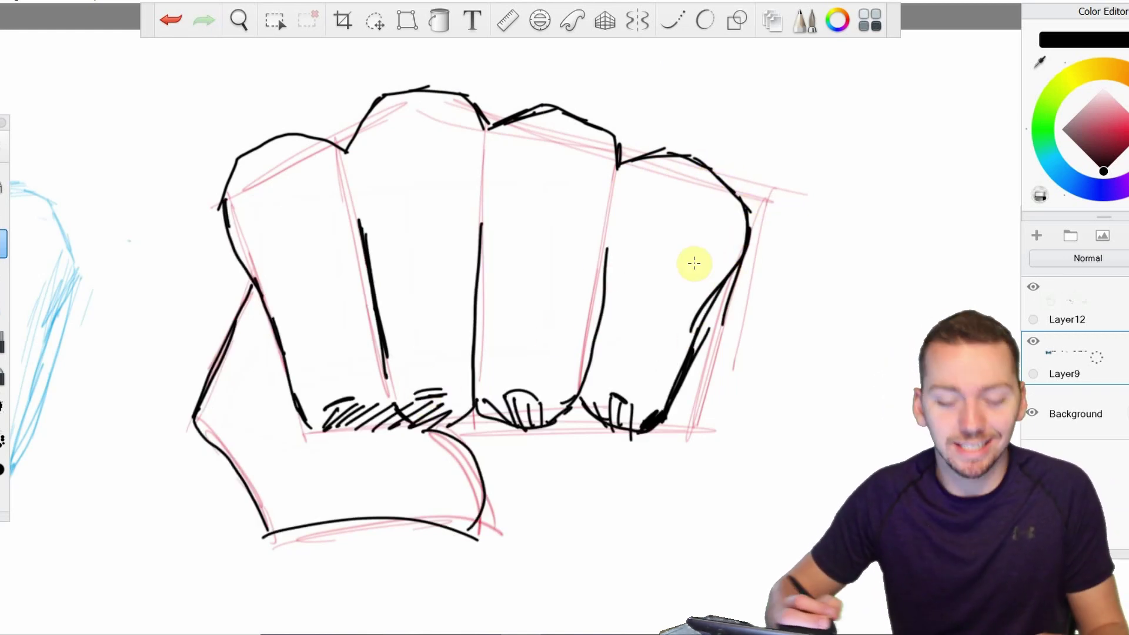
Step: Draw black sloping lines above the lower blue fist's knuckles, descending to either side from a central peak
key("space")
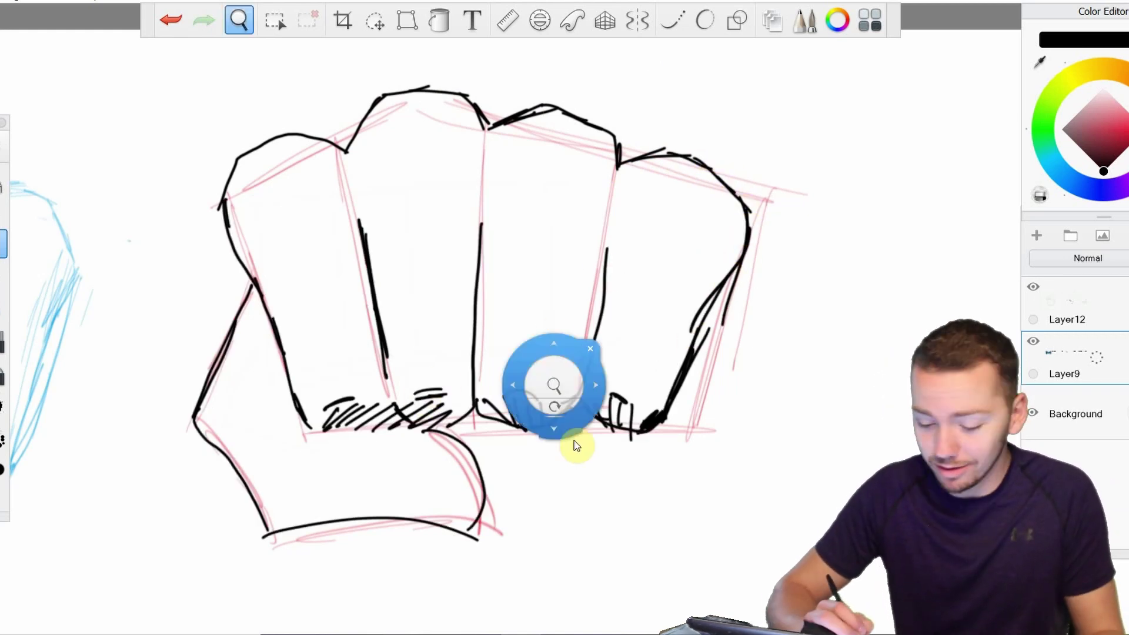
left_click_drag(564, 433, 559, 399)
left_click_drag(484, 559, 677, 492)
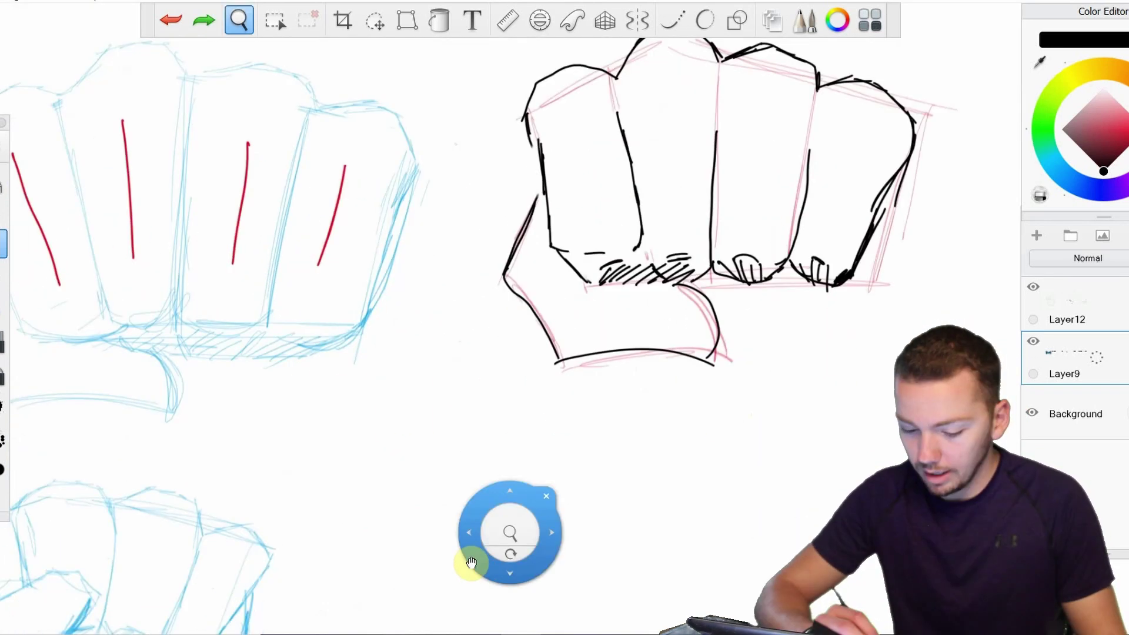
left_click_drag(470, 564, 832, 296)
key("space")
left_click_drag(692, 347, 696, 387)
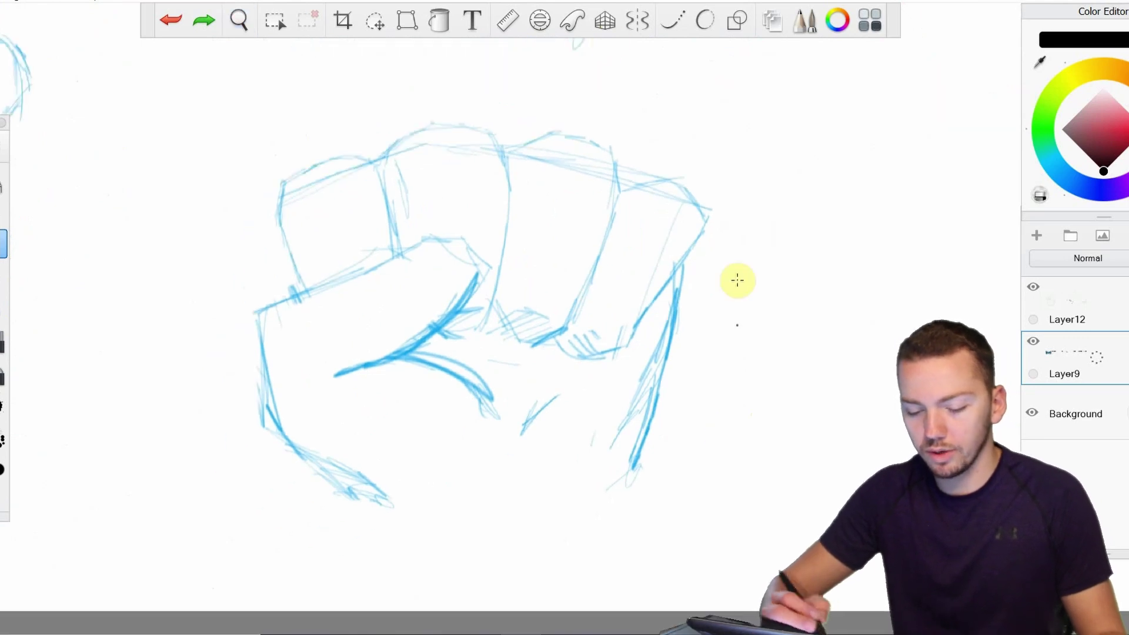
left_click_drag(253, 166, 416, 99)
left_click_drag(490, 96, 723, 157)
left_click_drag(475, 85, 721, 155)
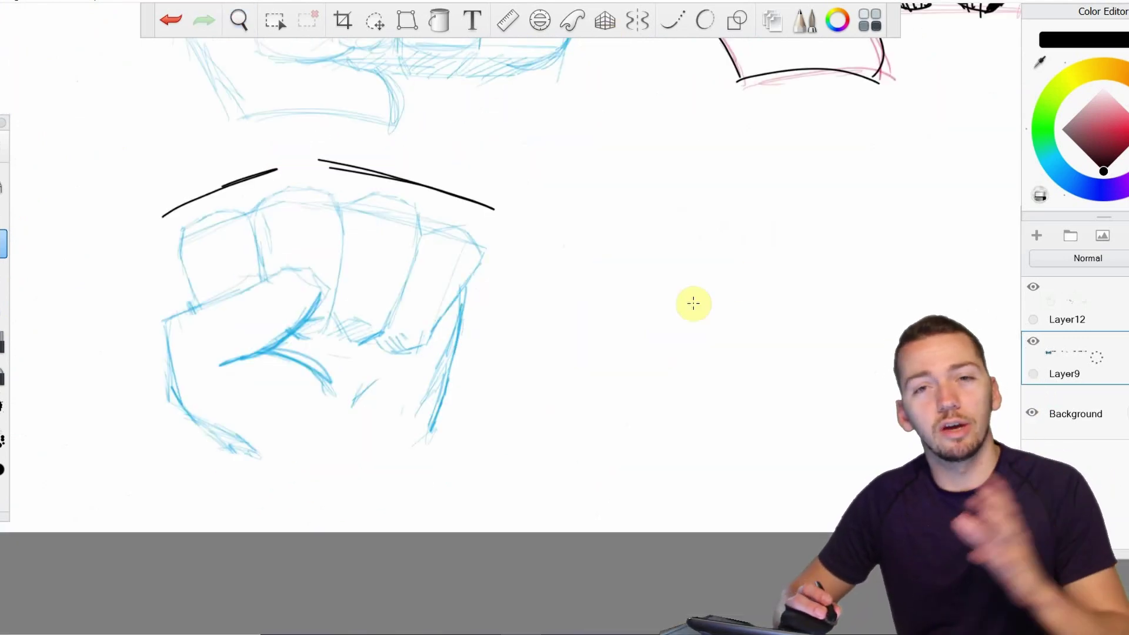
Step: Draw a straight-edged black box beside the lower blue fist
left_click_drag(605, 257, 887, 242)
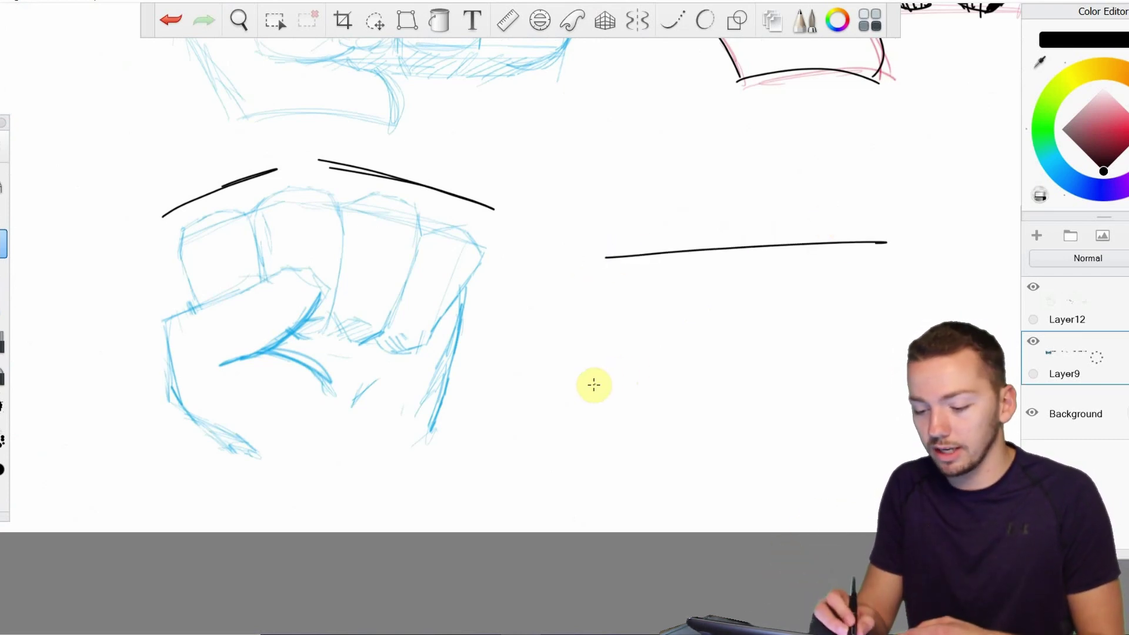
left_click_drag(600, 257, 603, 407)
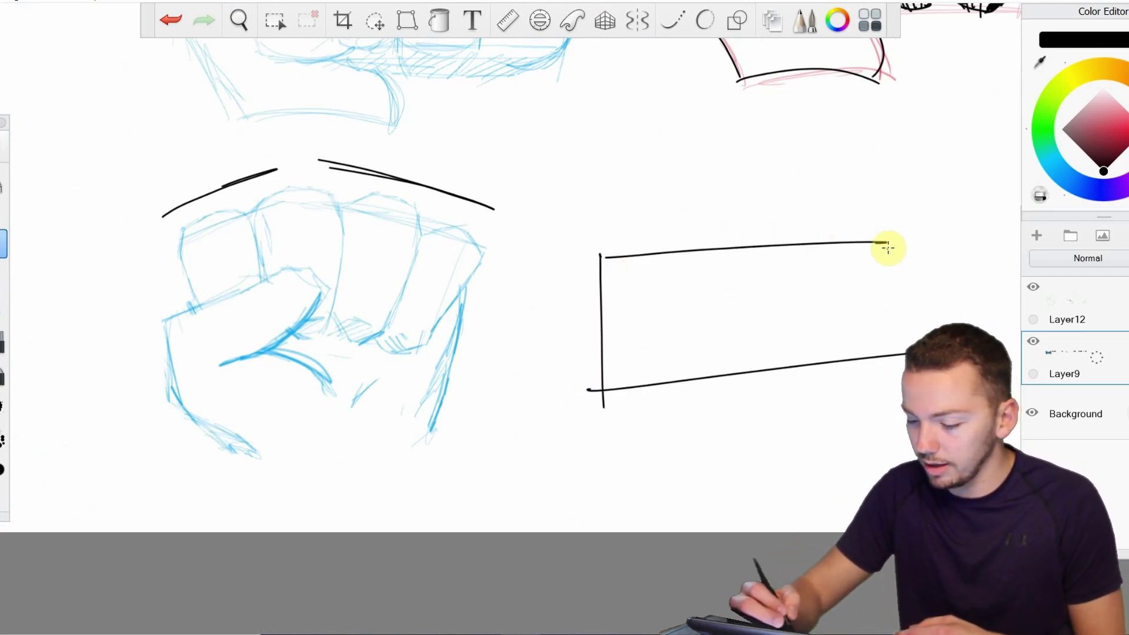
mouse_move(560, 264)
left_mouse_down()
mouse_move(707, 202)
mouse_move(965, 220)
left_mouse_up()
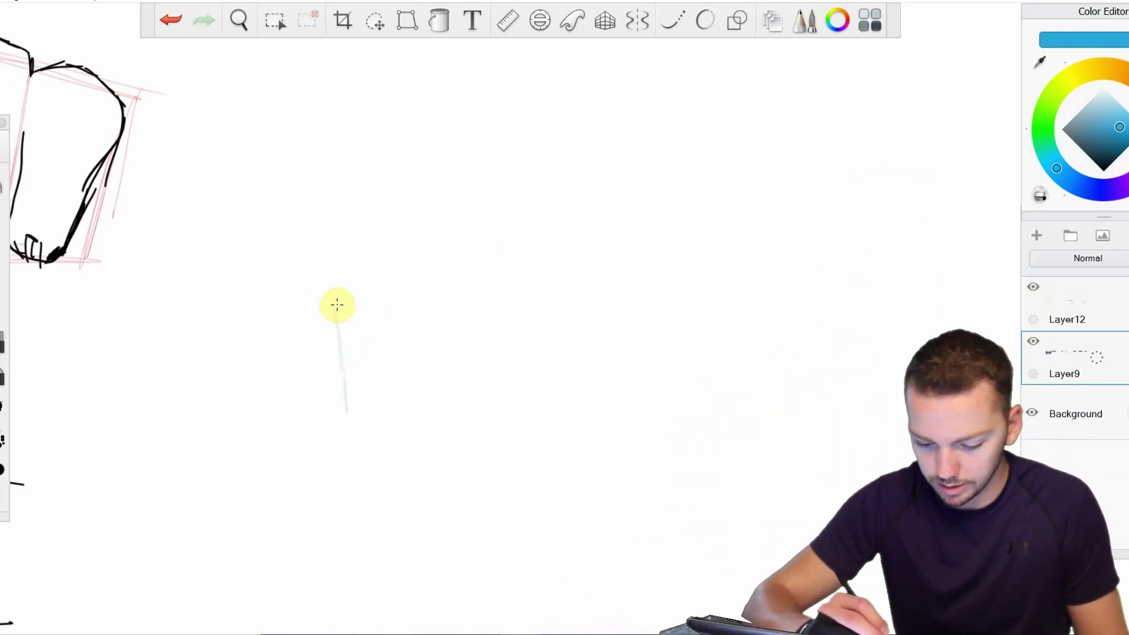
Step: Sketch a blue hand on empty canvas with a tapered palm, circled knuckles, overlapping bent fingers and a curved line across the palm
mouse_move(337, 304)
left_mouse_down()
mouse_move(358, 456)
mouse_move(347, 448)
mouse_move(405, 475)
mouse_move(392, 475)
mouse_move(346, 288)
mouse_move(451, 324)
left_mouse_up()
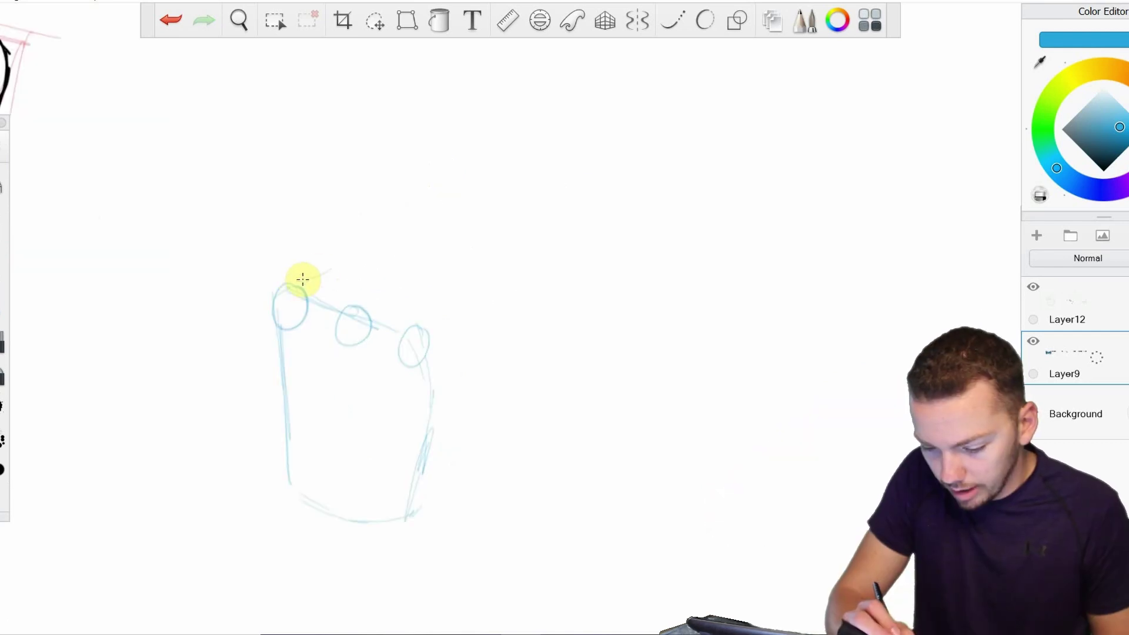
mouse_move(303, 280)
left_mouse_down()
mouse_move(382, 245)
mouse_move(363, 248)
mouse_move(431, 253)
left_mouse_up()
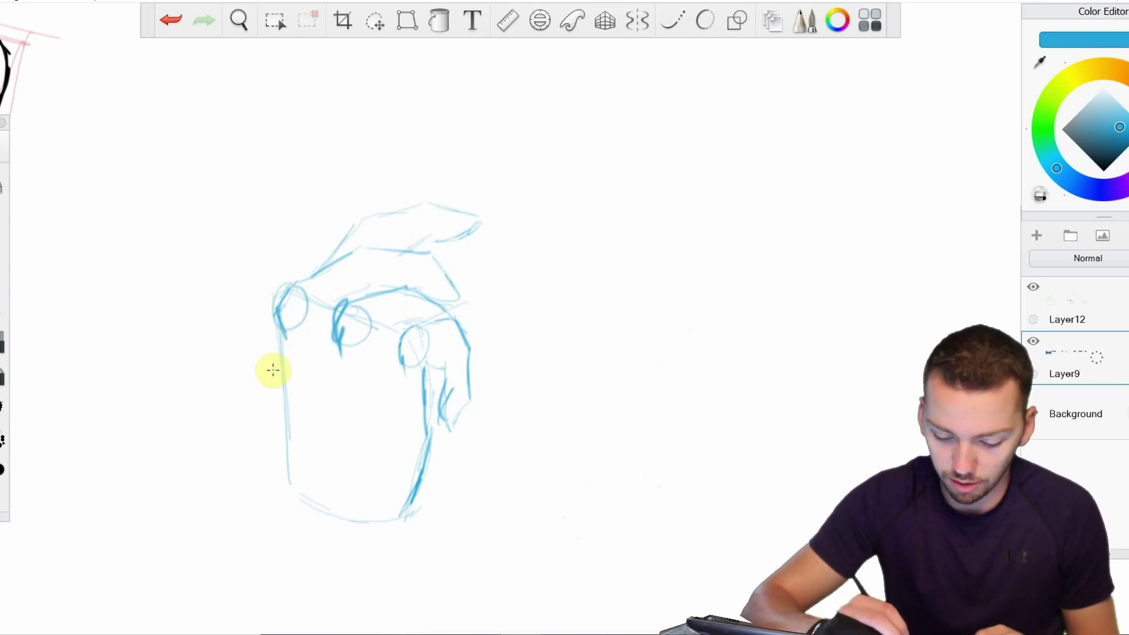
left_click_drag(267, 371, 445, 445)
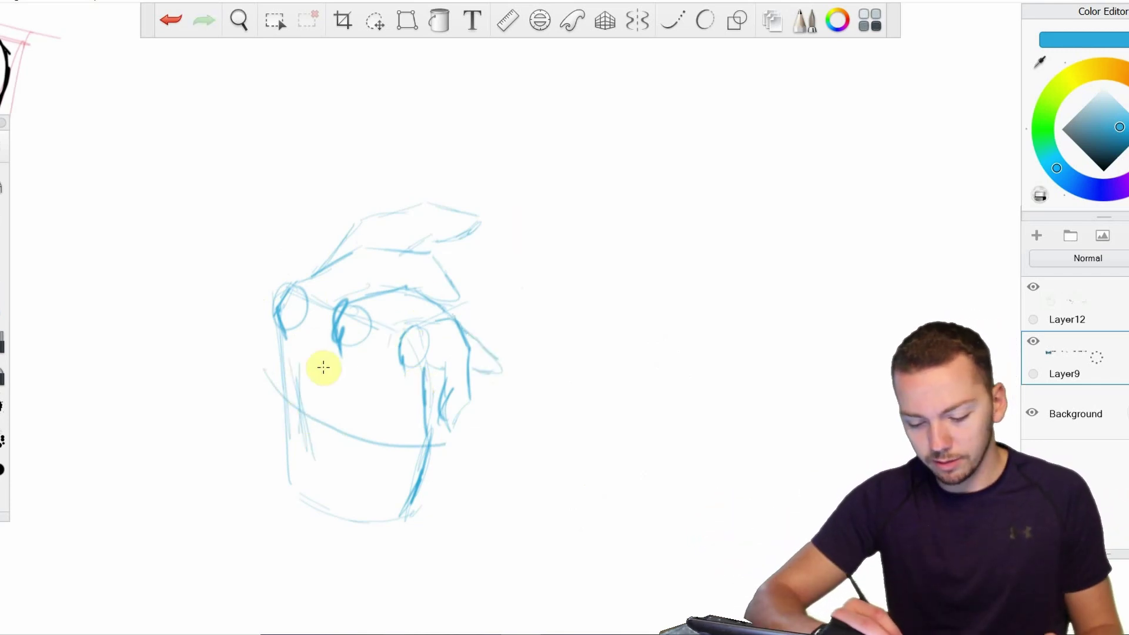
left_click_drag(327, 370, 318, 465)
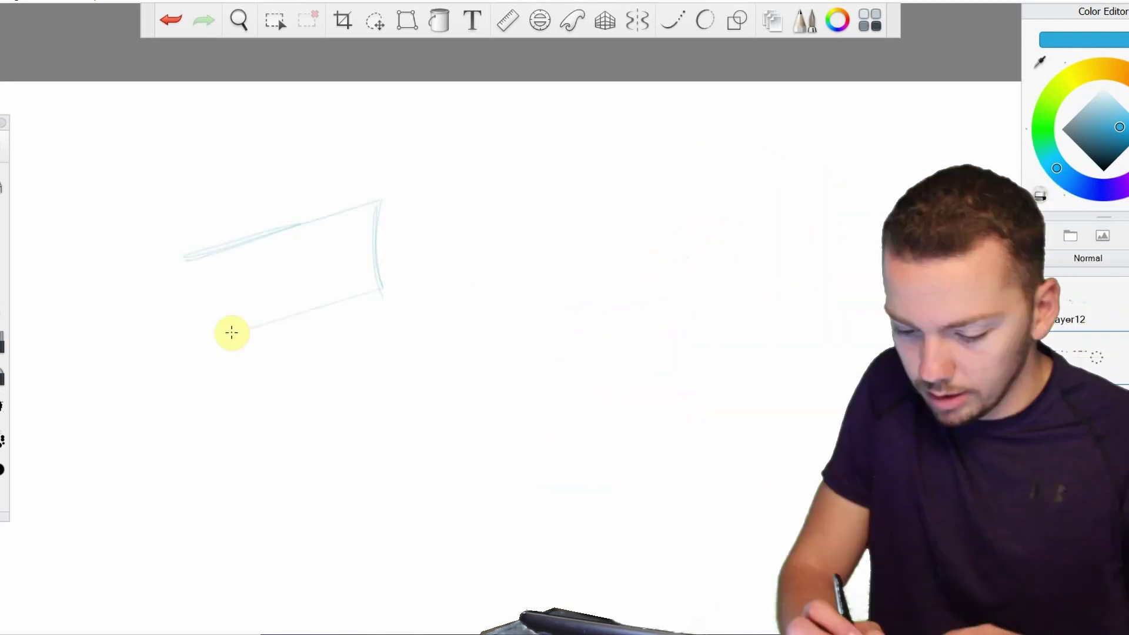
Step: Sketch a blue side view of a forearm and hand dipping at the wrist, with a curved double-headed arrow above it
left_click_drag(232, 332, 210, 339)
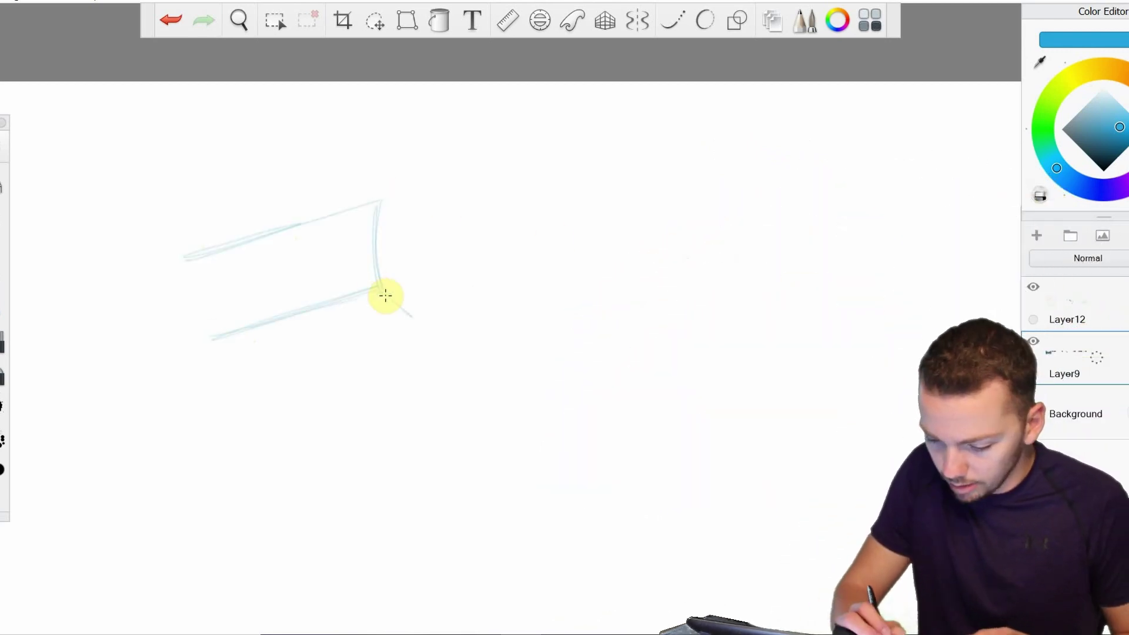
left_click_drag(382, 290, 427, 322)
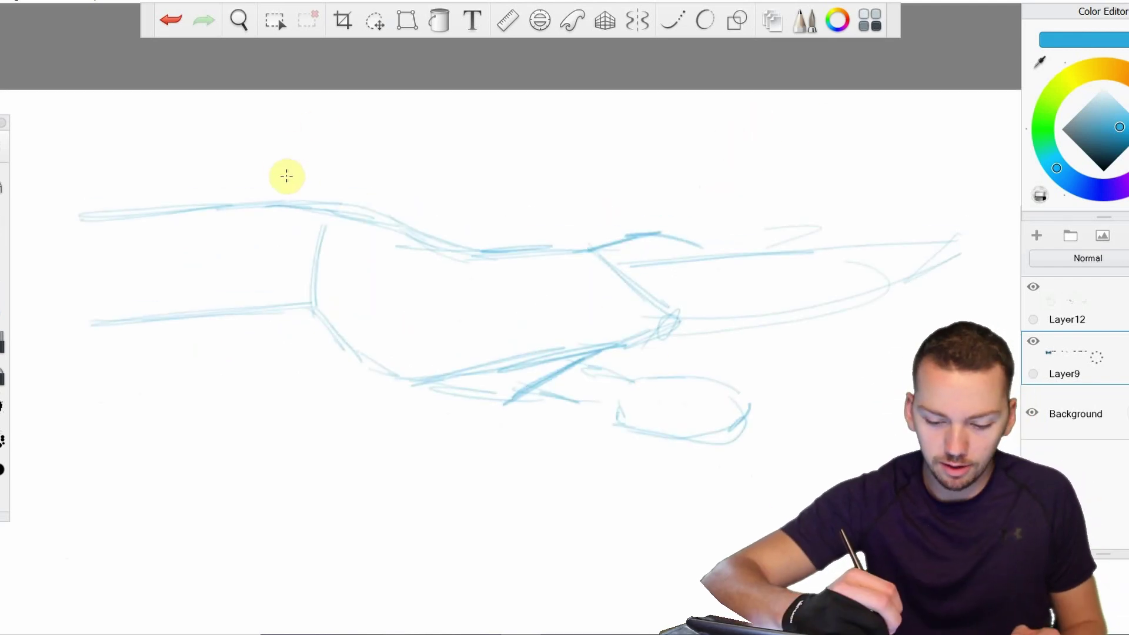
left_click_drag(281, 174, 444, 204)
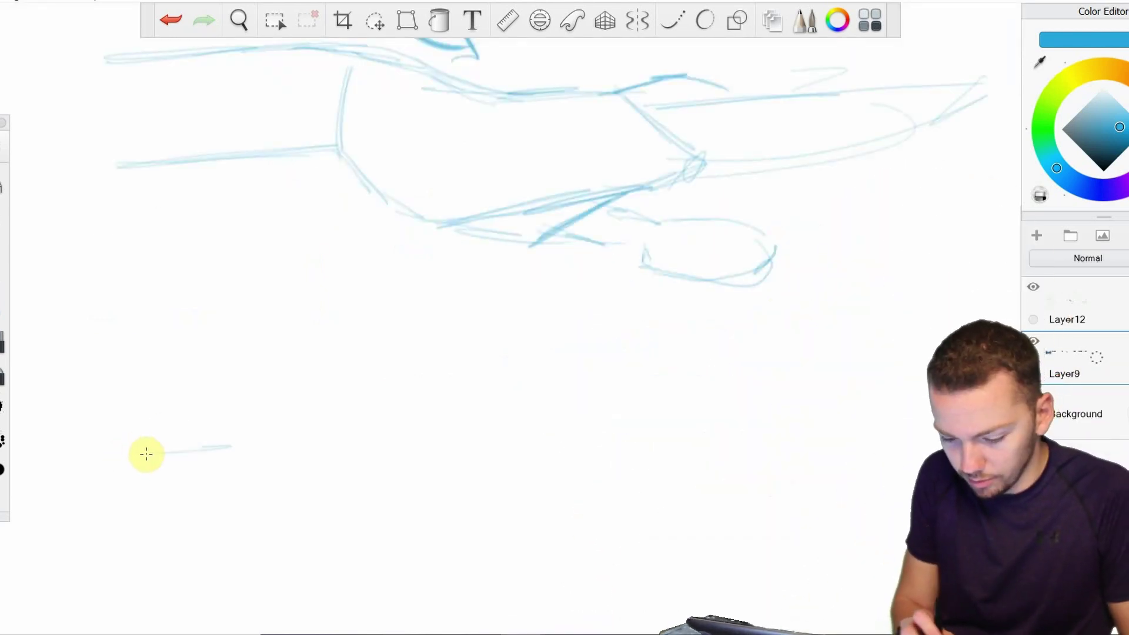
Step: Sketch a second side-view forearm and hand below the first, with a nearly straight wrist line, fingers angled upward and a small thumb
left_click_drag(146, 454, 328, 430)
left_click_drag(144, 548, 355, 521)
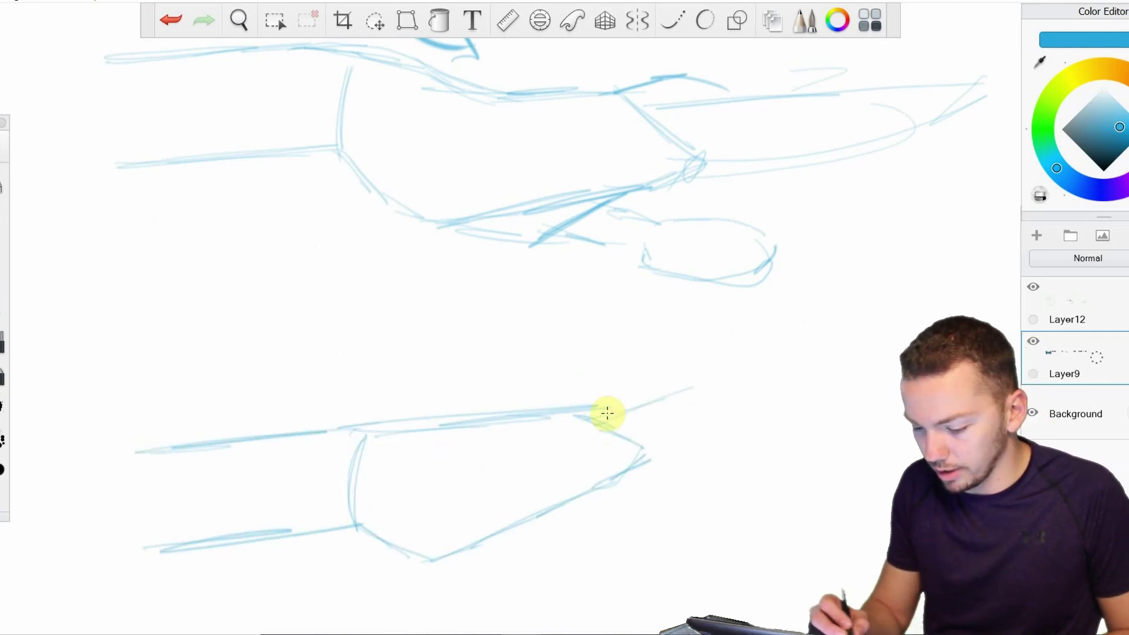
left_click_drag(607, 413, 802, 325)
left_click_drag(678, 385, 728, 355)
left_click_drag(728, 355, 829, 322)
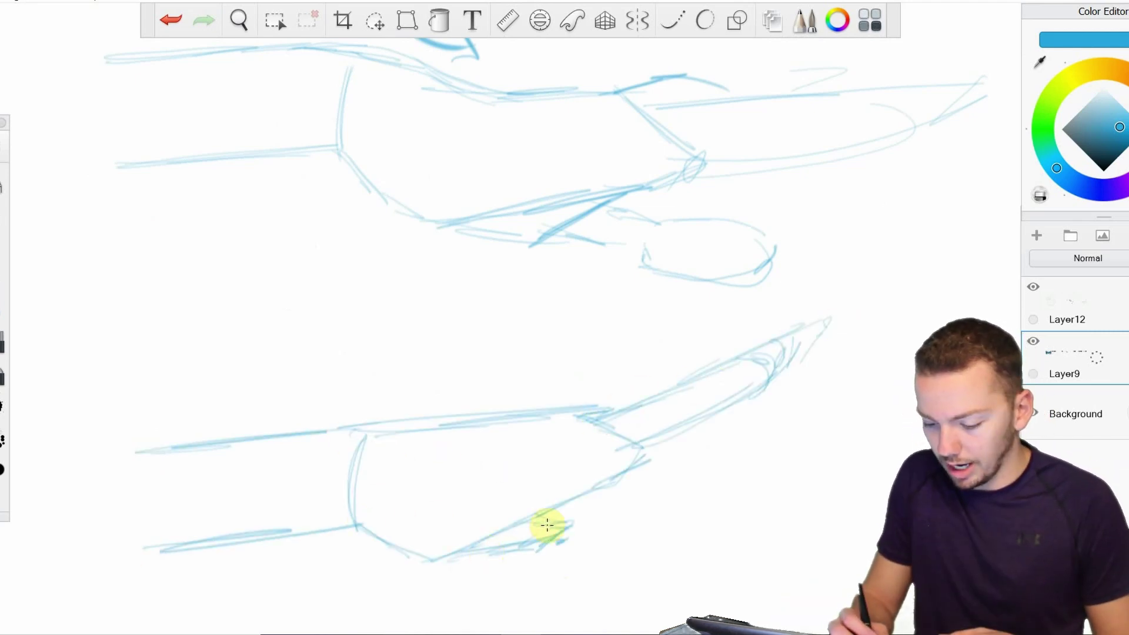
left_click_drag(526, 514, 579, 525)
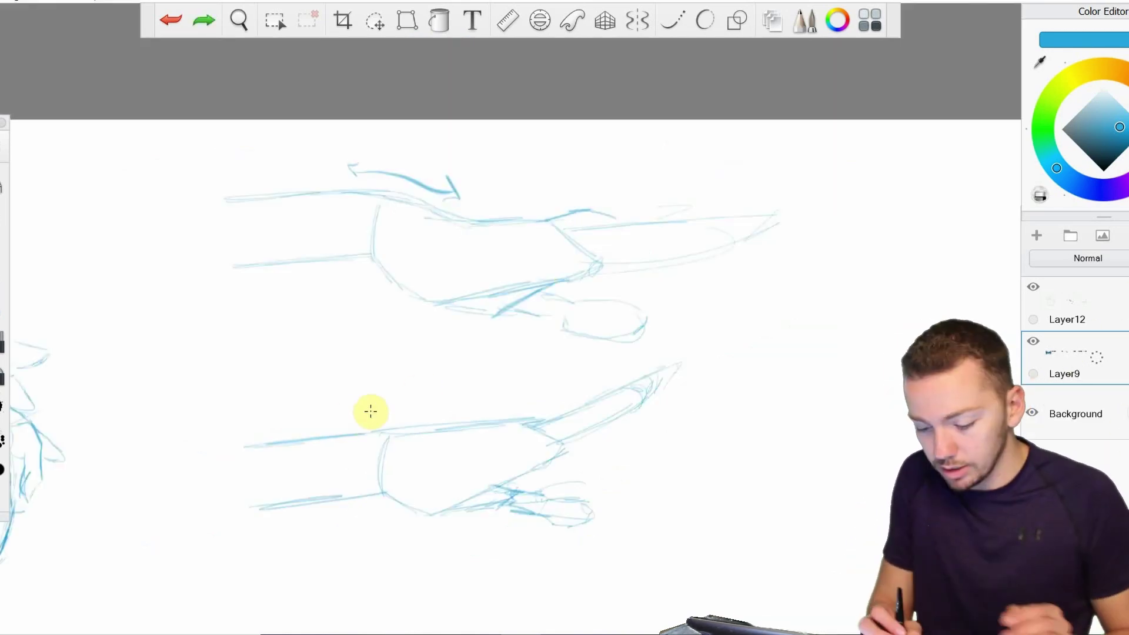
Step: Draw guide strokes along the wrist and arm of the lower side-view hand and along the fingers of the upper one
left_click_drag(335, 421, 435, 412)
left_click_drag(321, 423, 369, 403)
mouse_move(252, 438)
left_mouse_down()
mouse_move(464, 408)
mouse_move(628, 363)
left_mouse_up()
left_click_drag(576, 201, 726, 197)
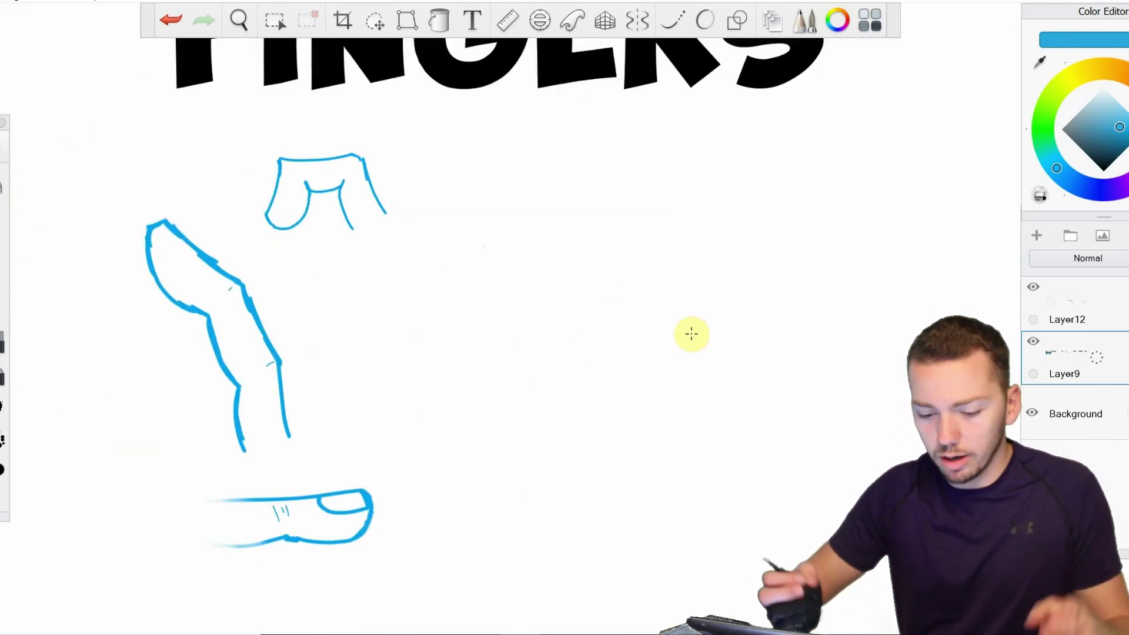
Step: Sketch a bent three-segment finger in blue beside the FINGERS examples, with straight upper edges and curved pads underneath
scroll(692, 334, "up", 2)
mouse_move(456, 317)
left_mouse_down()
mouse_move(503, 318)
mouse_move(431, 381)
left_mouse_up()
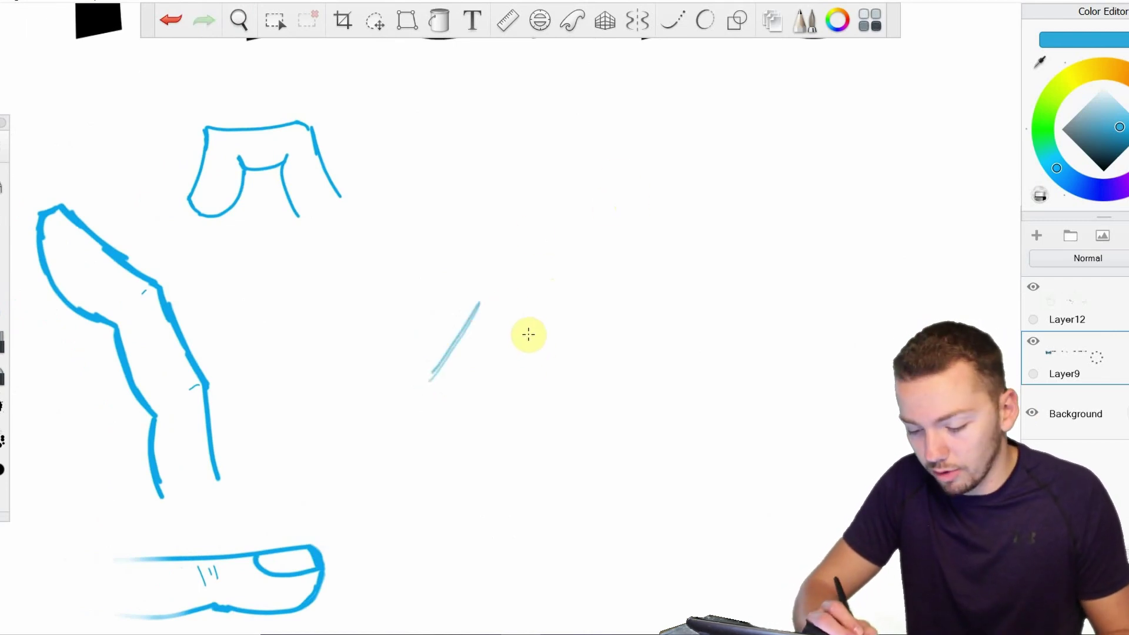
left_click_drag(528, 332, 494, 393)
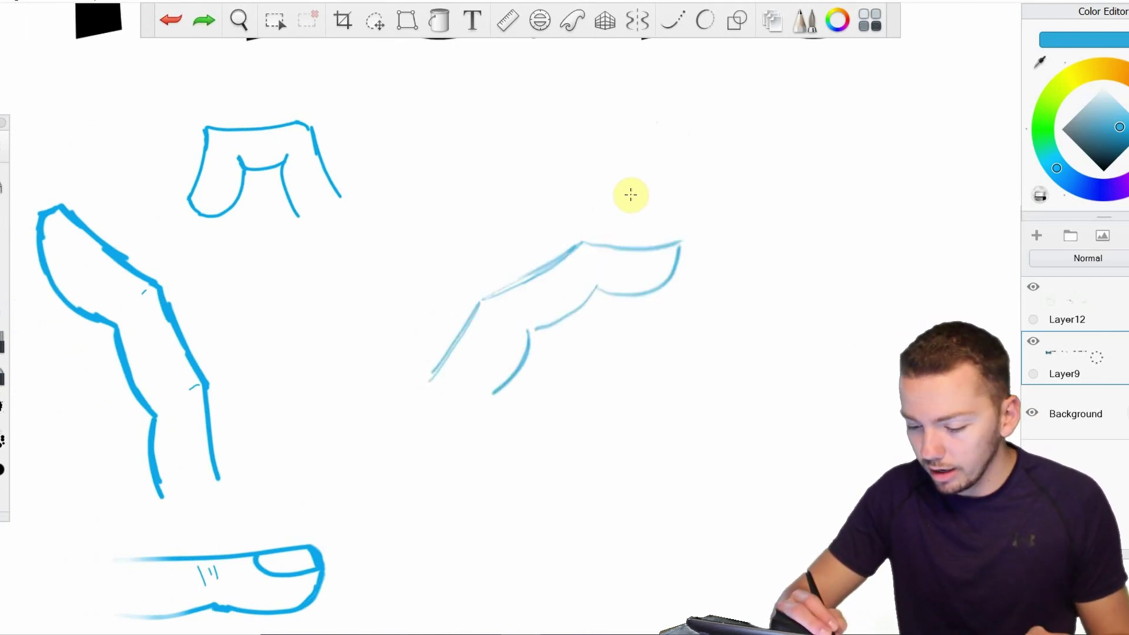
Step: Draw a downward arrow above the bent finger's last segment and outline a rectangular fingernail at its tip
left_click_drag(630, 190, 645, 227)
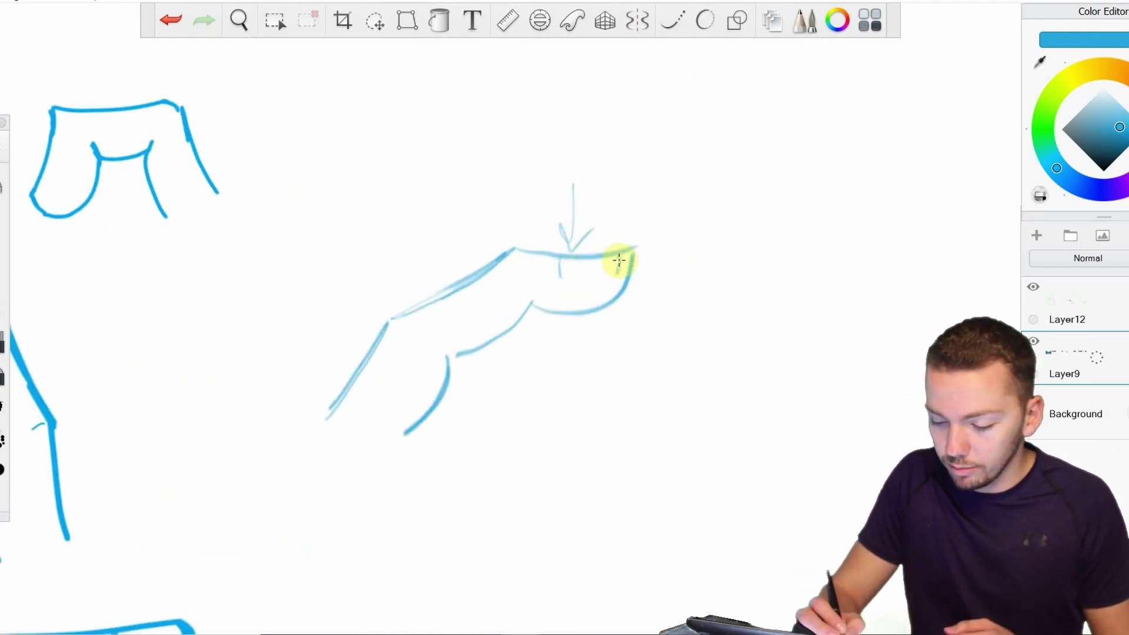
key("ctrl+z")
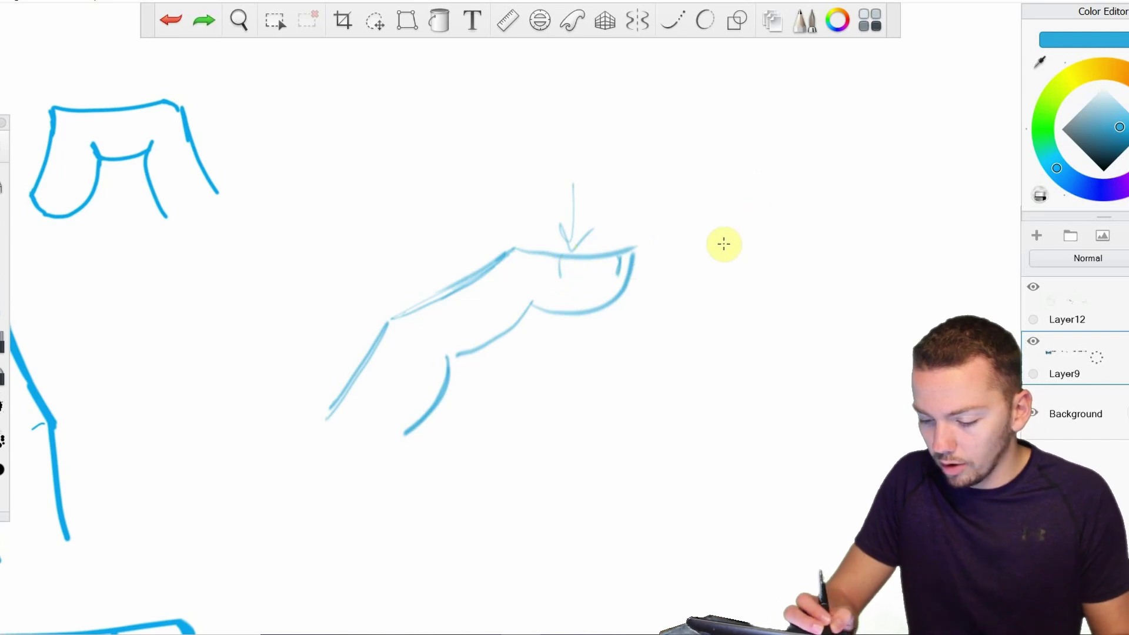
key("ctrl+y")
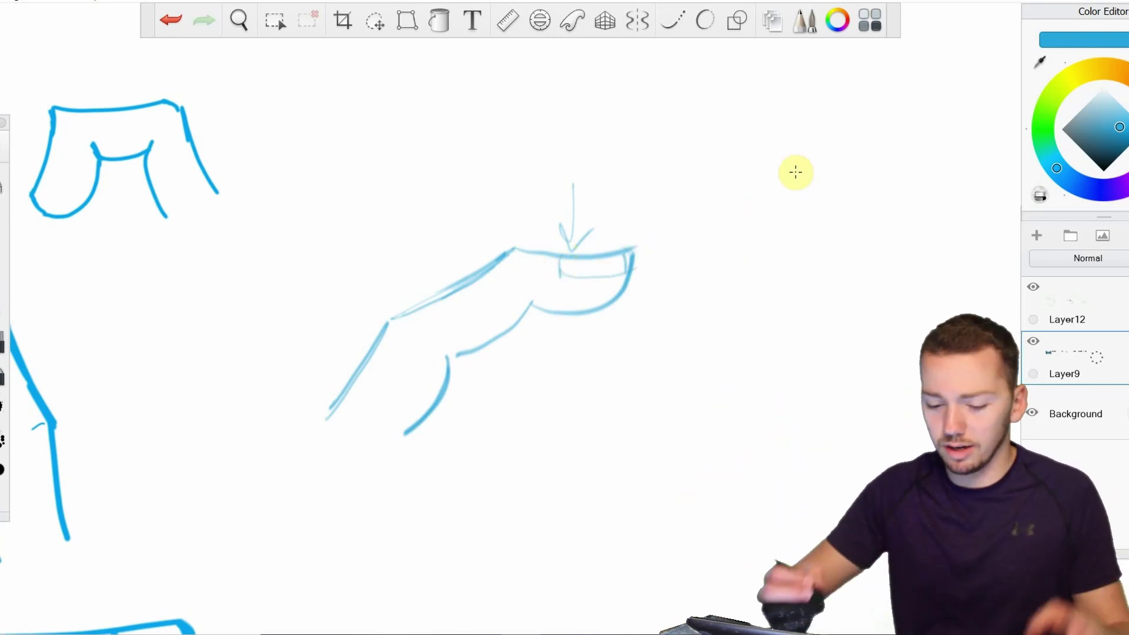
Step: Sketch a sharply folded finger below the bent one, with a rounded tip hanging down, a flat middle segment and a descending base
left_click_drag(587, 514, 621, 393)
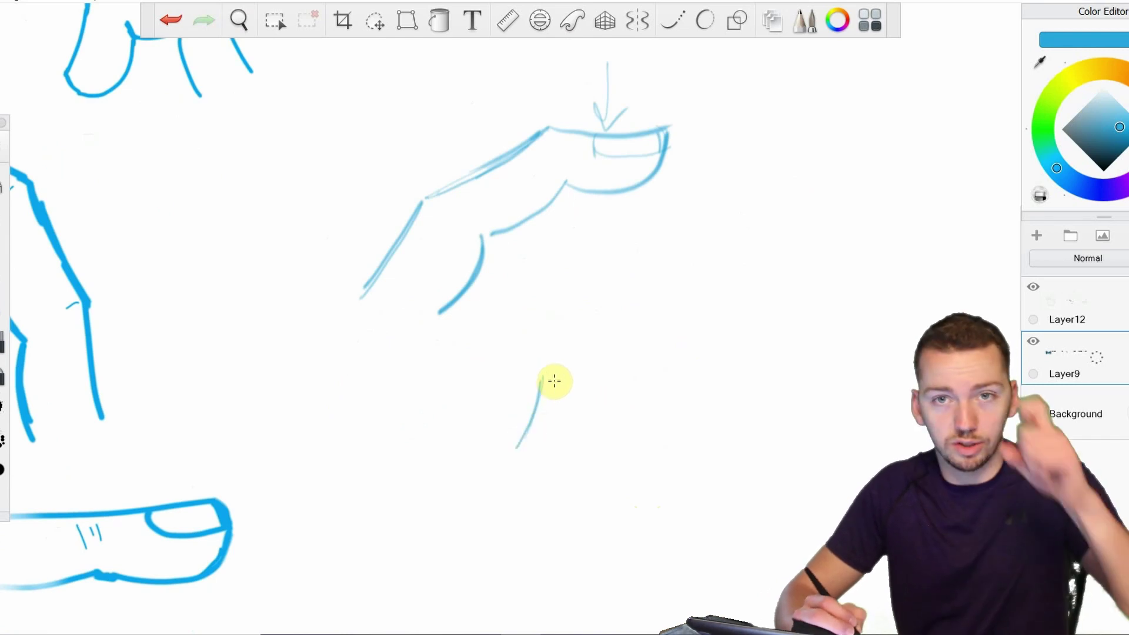
left_click_drag(518, 448, 581, 412)
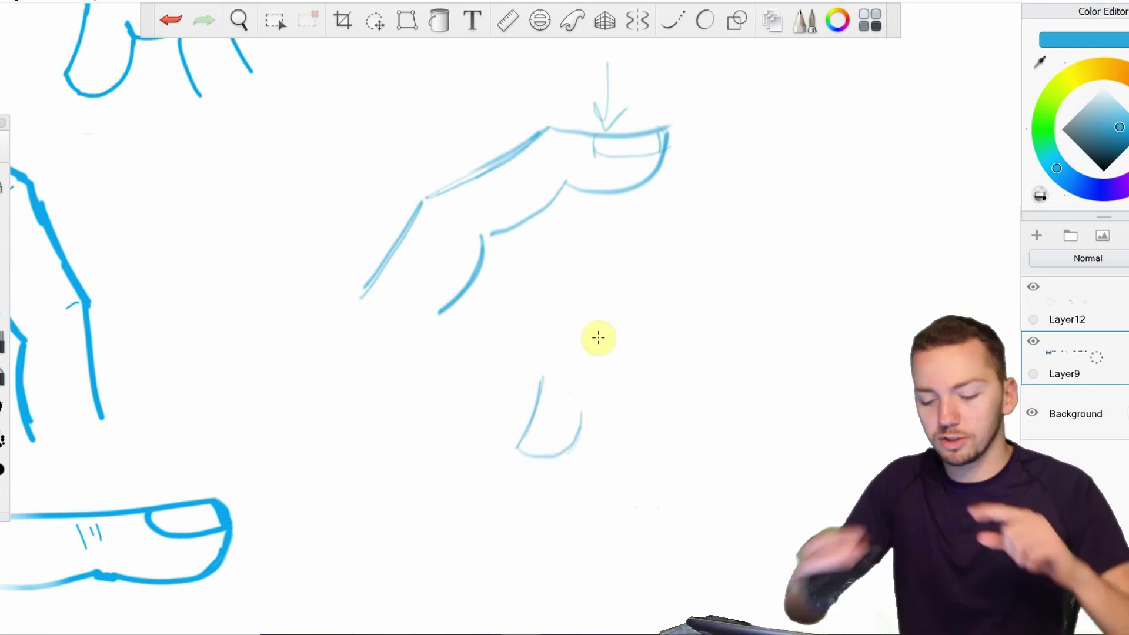
left_click_drag(554, 375, 668, 363)
mouse_move(635, 420)
left_mouse_down()
mouse_move(585, 419)
mouse_move(643, 452)
left_mouse_up()
left_click_drag(661, 363, 683, 453)
mouse_move(663, 365)
left_mouse_down()
mouse_move(683, 386)
mouse_move(640, 421)
left_mouse_up()
left_click_drag(640, 421, 654, 462)
Step: Sketch a light upright finger beside the folded one, with a nearly straight back edge and three rounded pads
left_click_drag(851, 333, 563, 404)
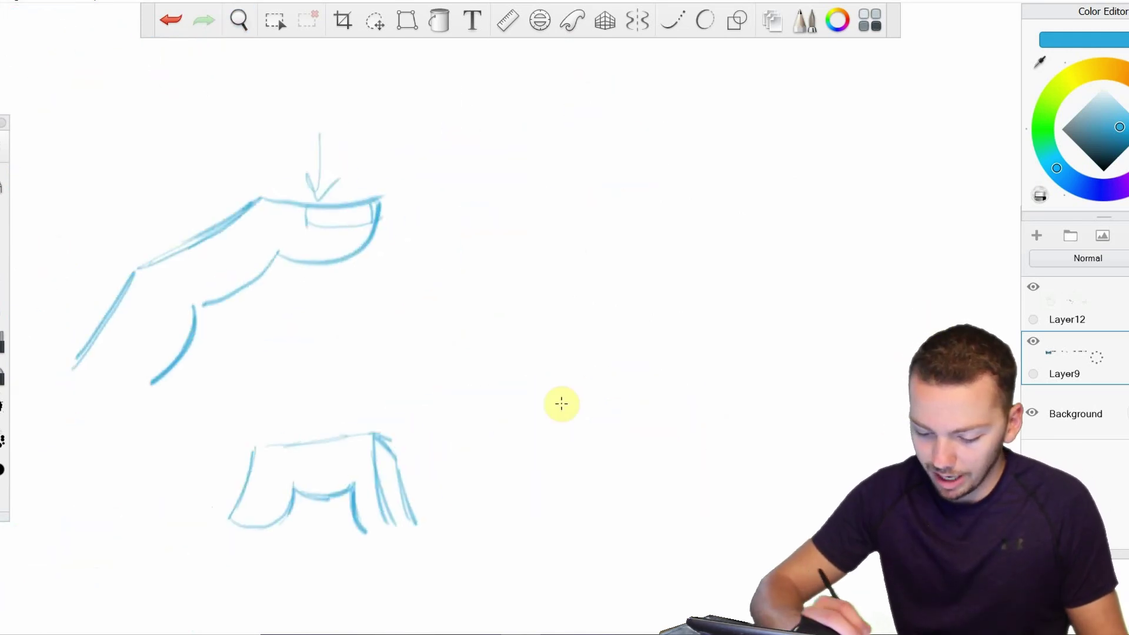
left_click_drag(498, 434, 475, 521)
mouse_move(499, 435)
left_mouse_down()
mouse_move(520, 248)
mouse_move(541, 353)
mouse_move(542, 436)
left_mouse_up()
key("ctrl+z")
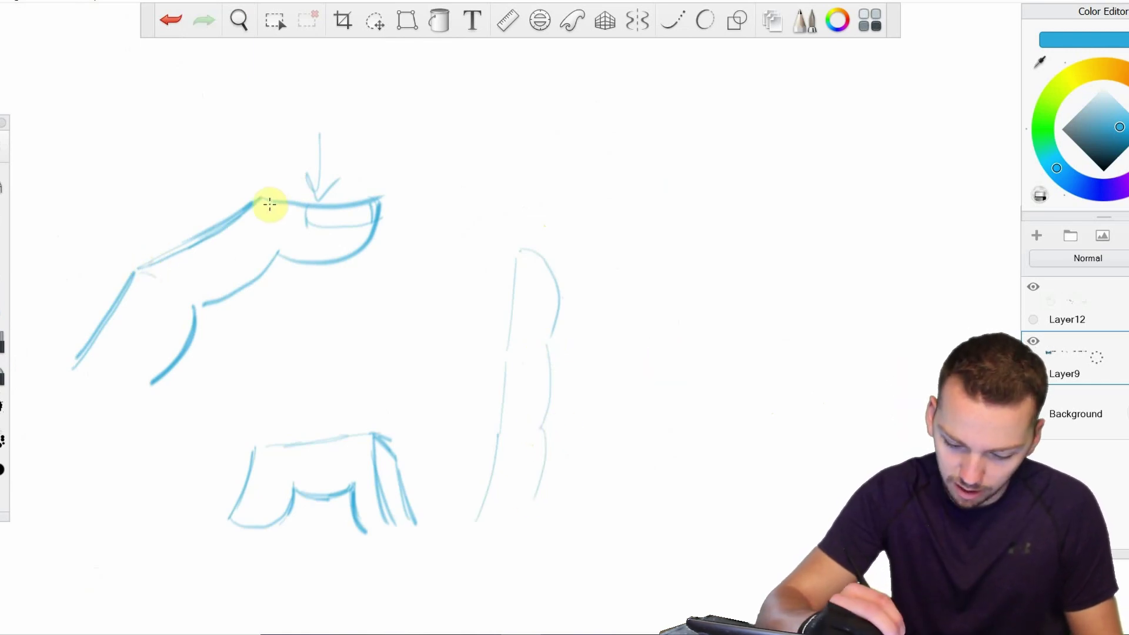
Step: Undo the last stroke in the finger sketches
key("ctrl+z")
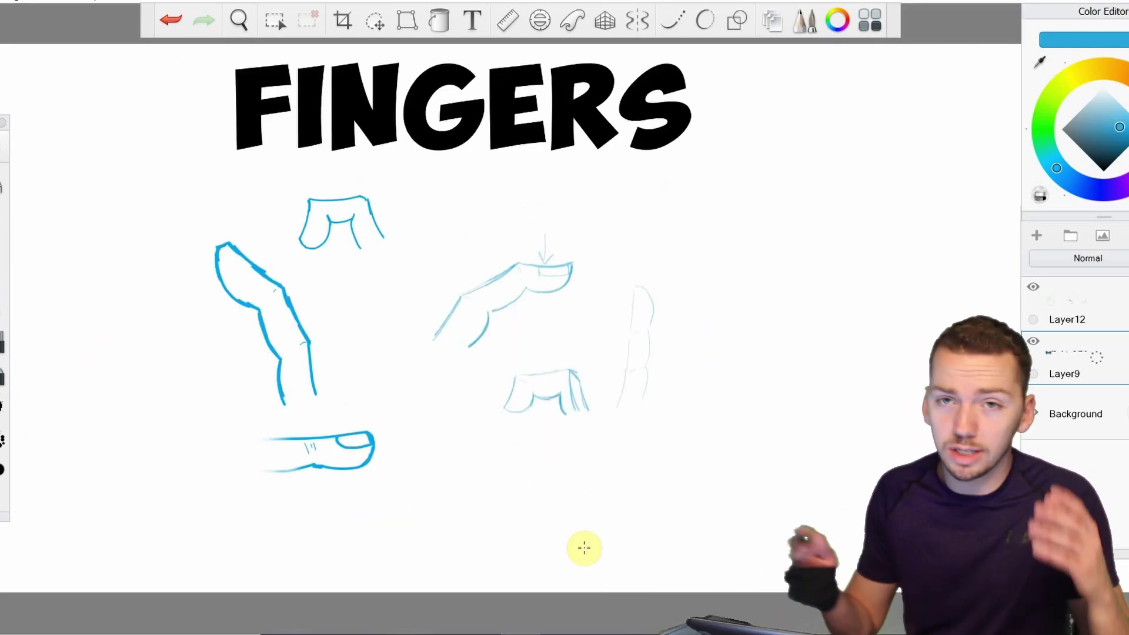
key("z")
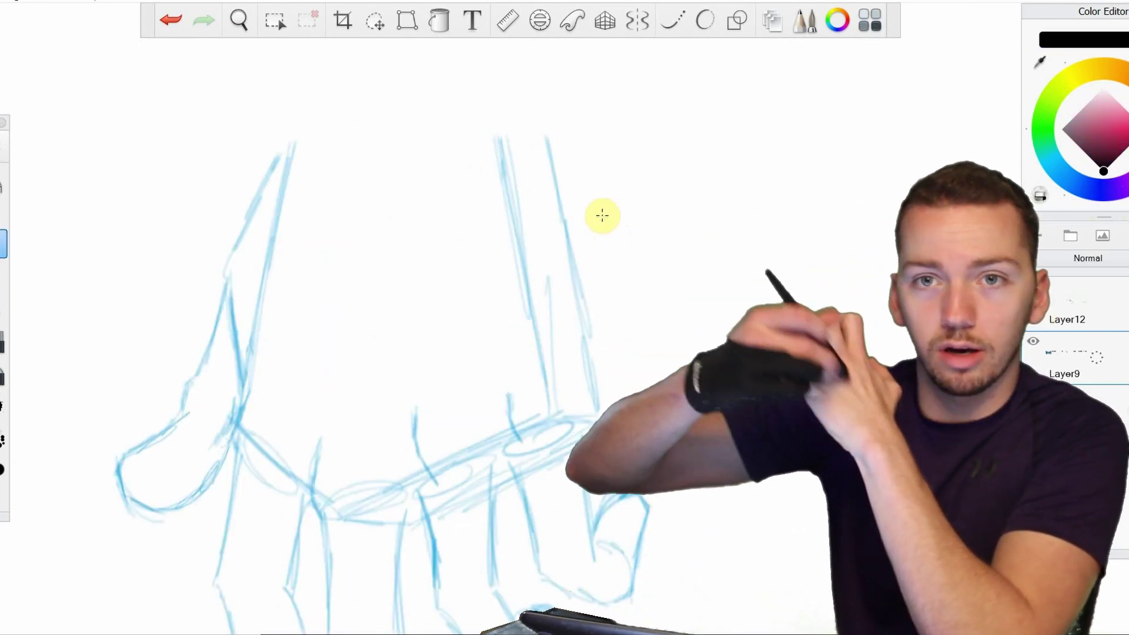
Step: Draw four black tendon lines on the back of the hand, fanning out from near the wrist toward the knuckles
left_click_drag(239, 424, 394, 169)
left_click_drag(374, 399, 398, 184)
left_click_drag(455, 382, 418, 174)
left_click_drag(510, 349, 423, 154)
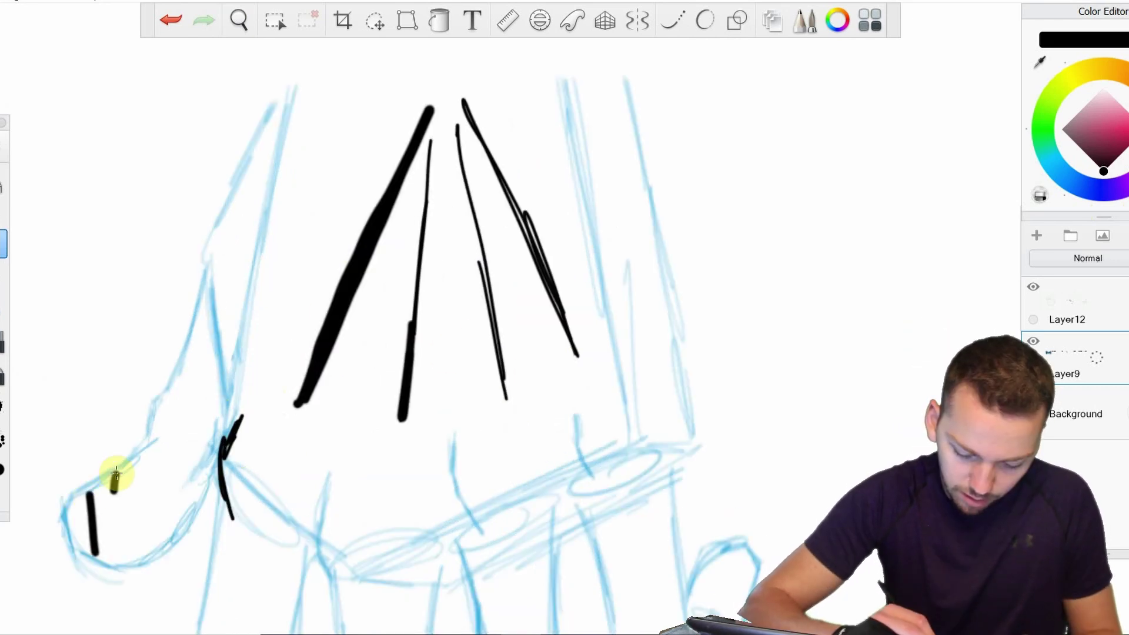
Step: Hatch the thumb side of the hand with parallel black strokes, working from the thumb tip up to the wrist
left_click_drag(116, 473, 114, 544)
left_click_drag(137, 458, 136, 547)
left_click_drag(156, 435, 160, 532)
left_click_drag(174, 400, 180, 503)
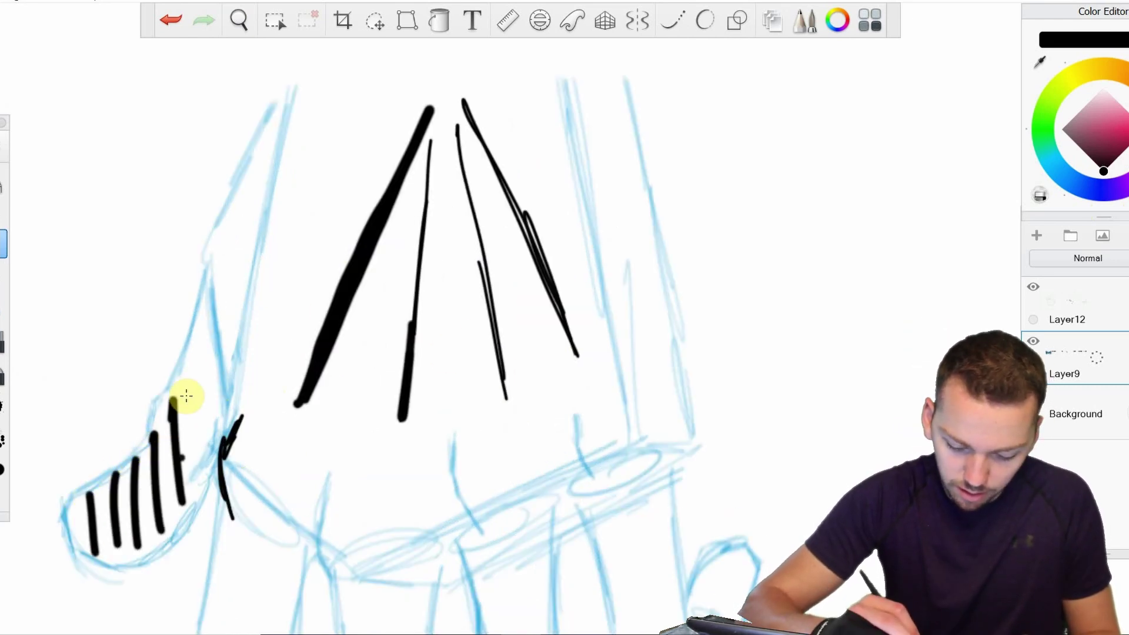
left_click_drag(191, 364, 197, 476)
left_click_drag(205, 320, 203, 474)
left_click_drag(215, 265, 219, 435)
left_click_drag(226, 227, 228, 385)
left_click_drag(243, 191, 251, 282)
left_click_drag(259, 153, 263, 249)
left_click_drag(268, 147, 271, 199)
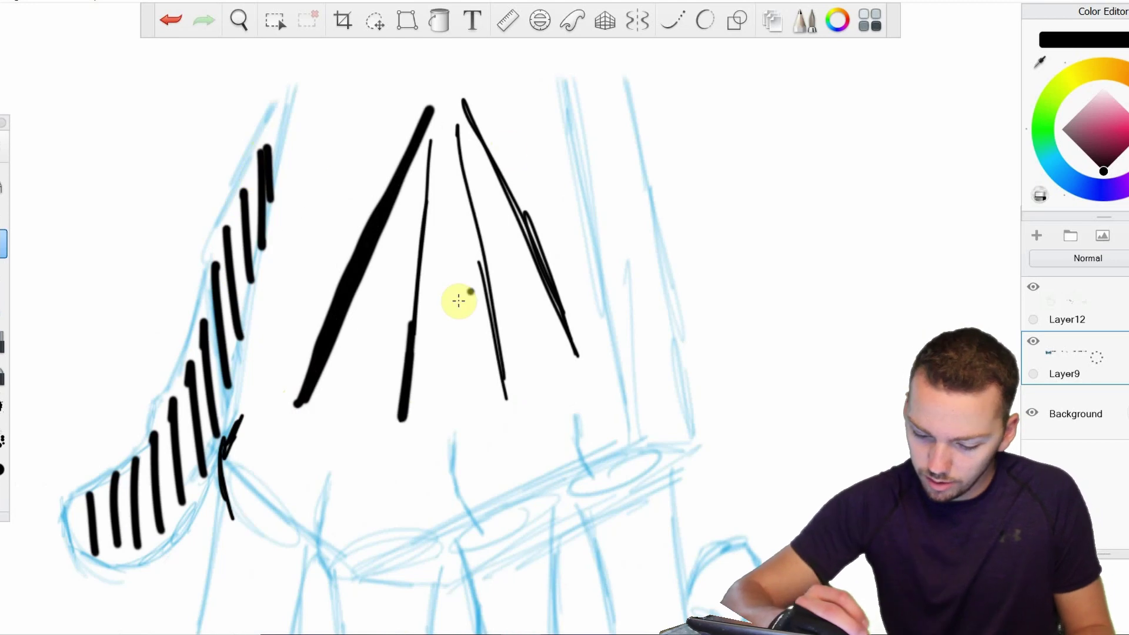
Step: Draw a black arrow slanting down toward the hand, thicken the tendon lines and add small hooks at their knuckle ends
left_click_drag(892, 89, 811, 156)
left_click_drag(832, 112, 867, 138)
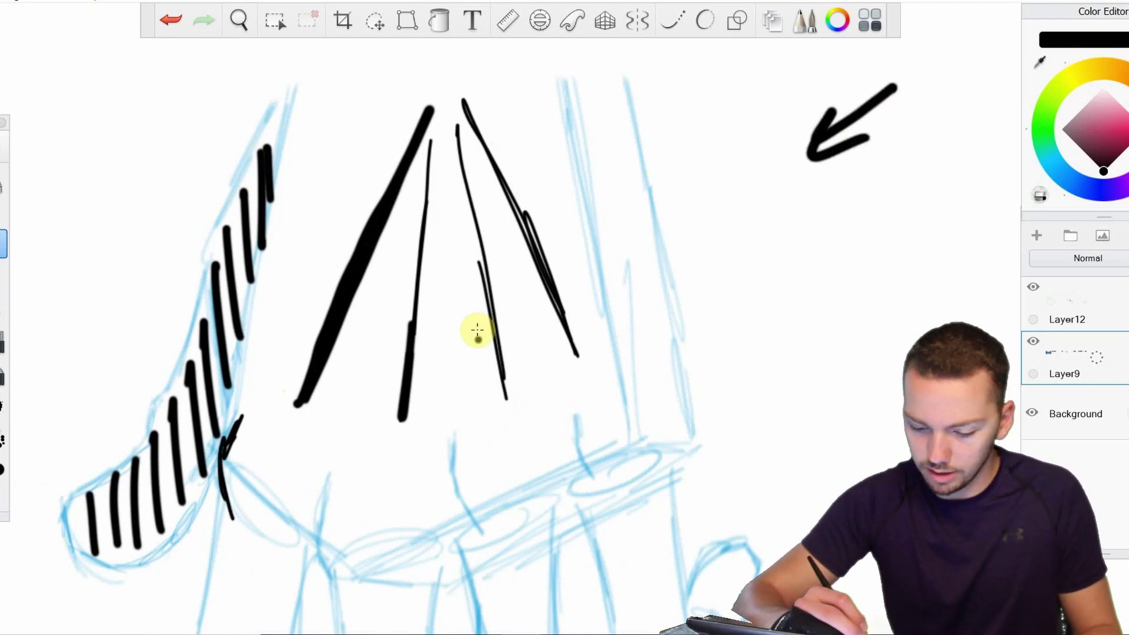
left_click_drag(412, 170, 418, 207)
left_click_drag(429, 126, 401, 408)
left_click_drag(468, 235, 456, 143)
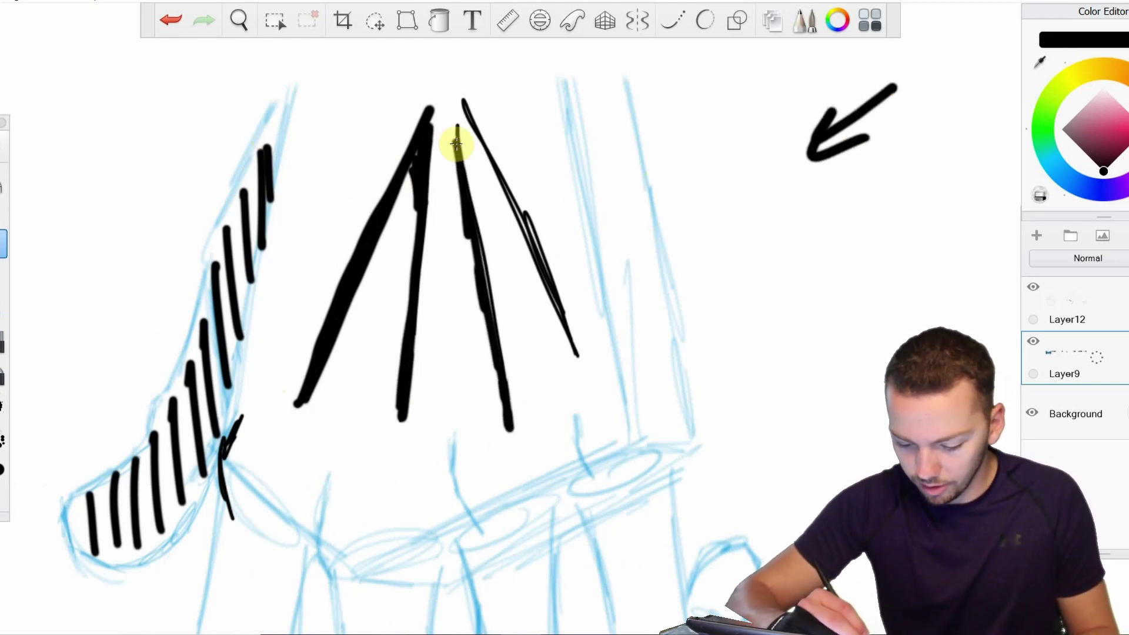
left_click_drag(468, 417, 477, 414)
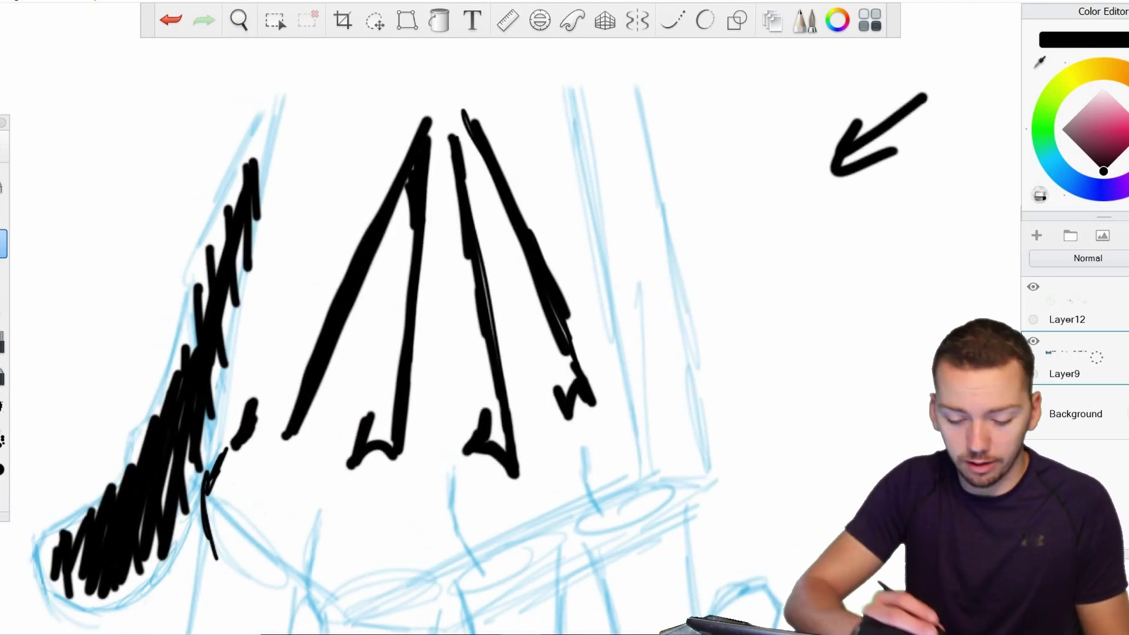
Step: Erase thin vein-shaped gaps running diagonally across the black tendon lines with a smaller eraser
left_click(3, 341)
key("bracketleft")
key("bracketleft")
key("bracketleft")
key("bracketleft")
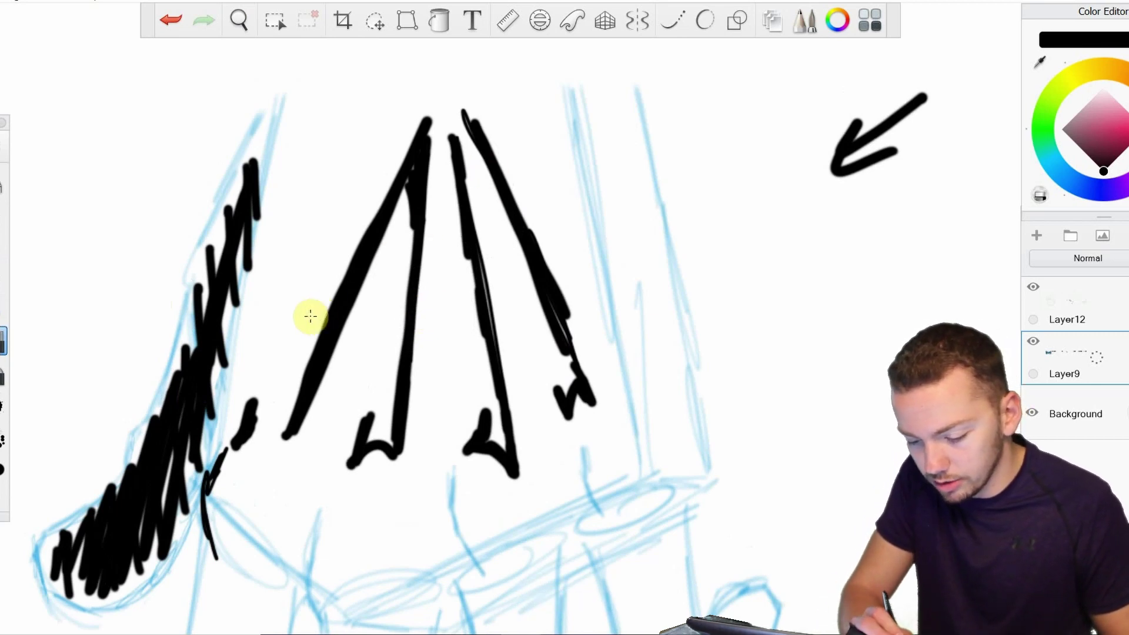
left_click_drag(310, 316, 529, 219)
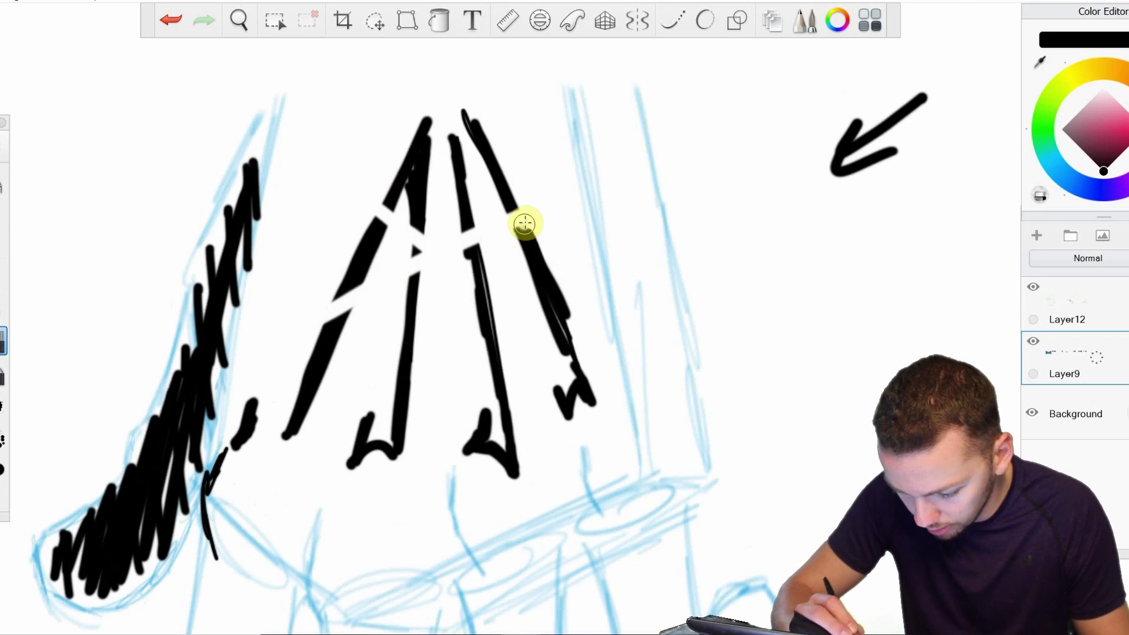
scroll(573, 218, "up", 2)
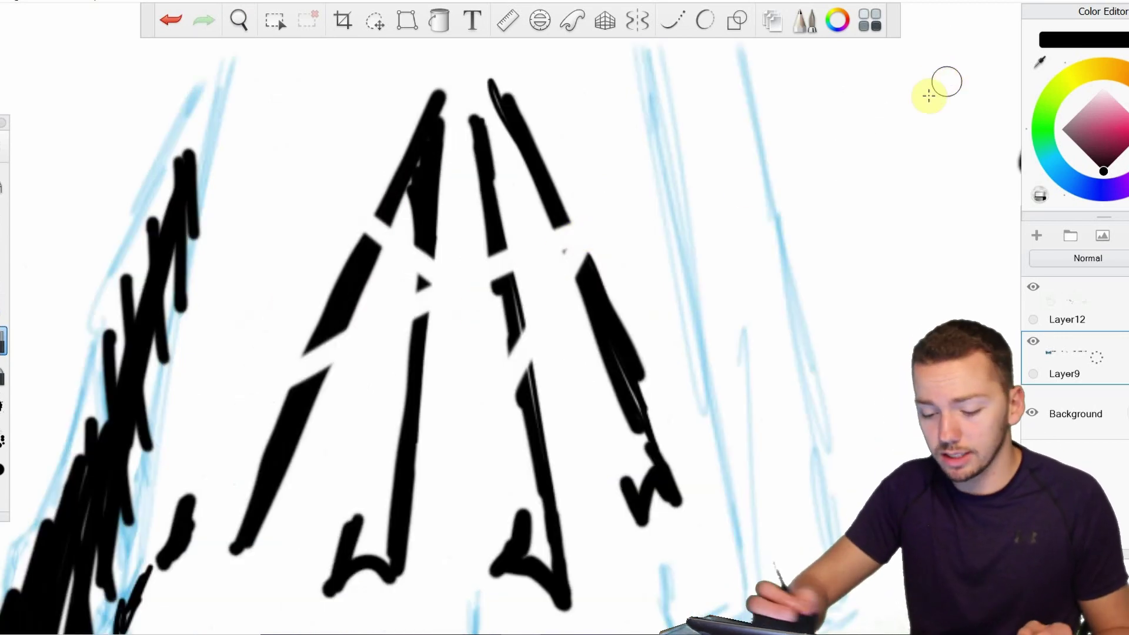
Step: Draw short black dashes with a size 5.0 brush along both edges of the erased gaps to define the veins
left_click(3, 254)
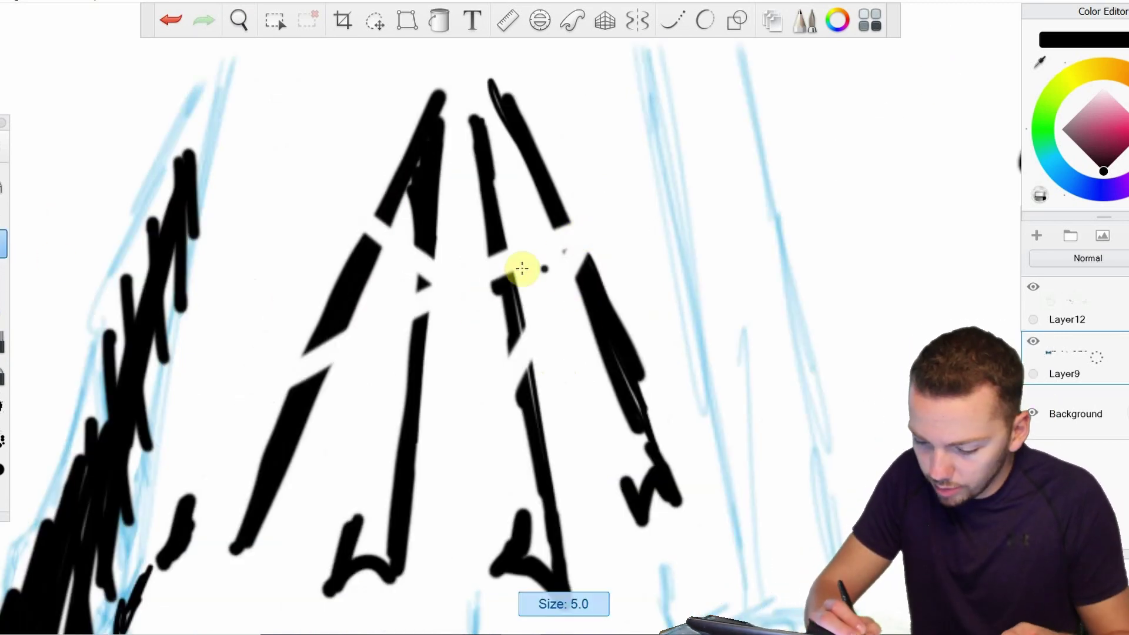
left_click_drag(445, 307, 397, 332)
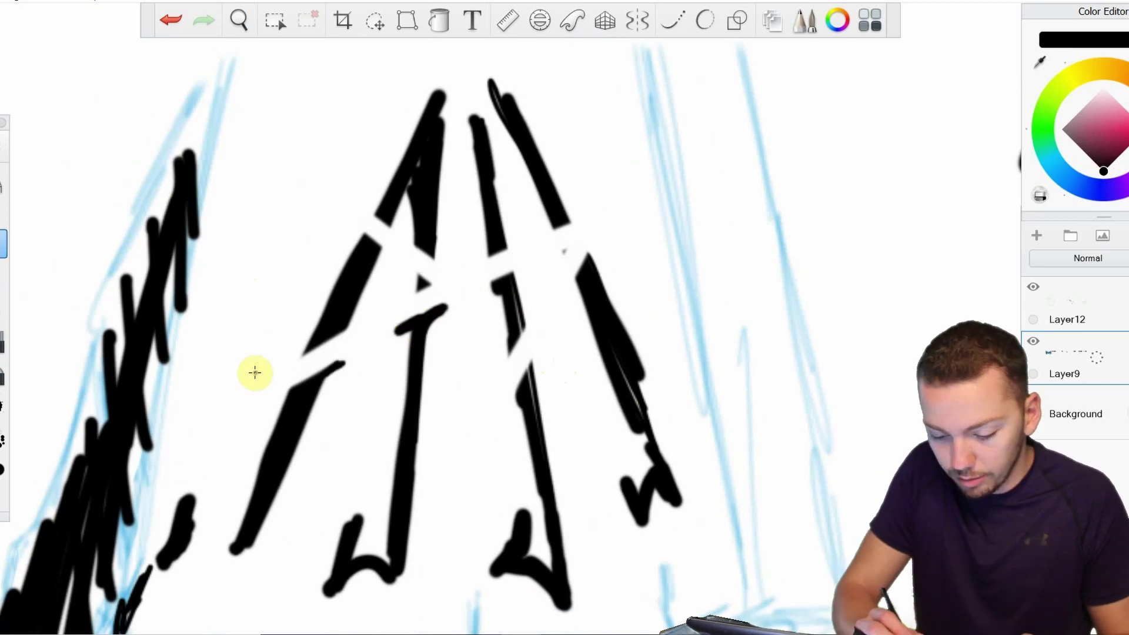
left_click_drag(257, 401, 209, 438)
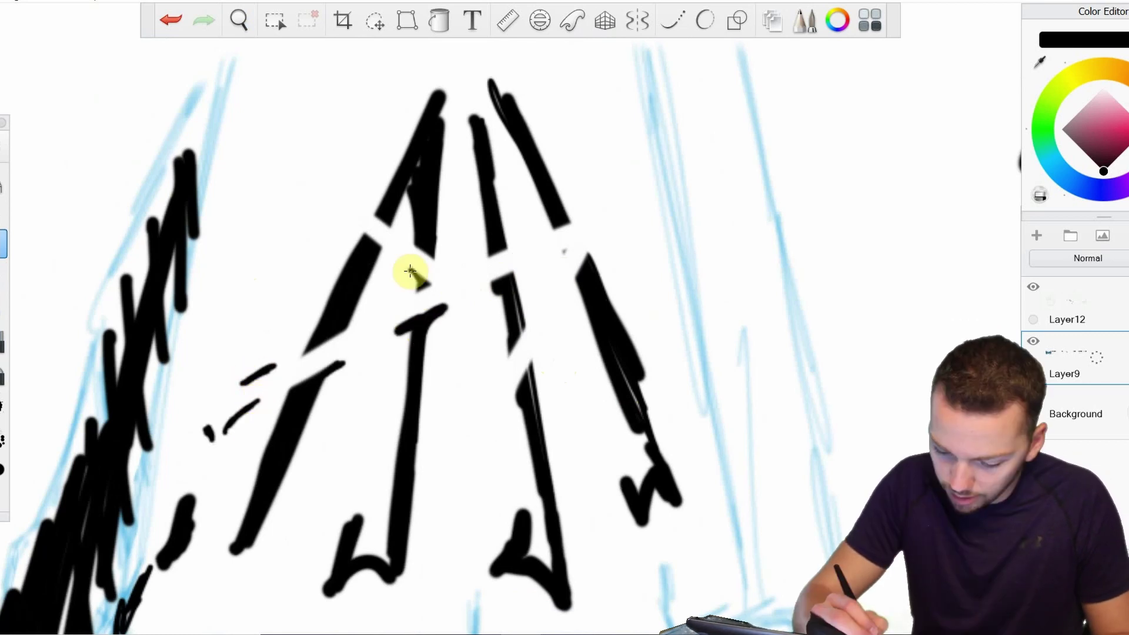
left_click_drag(410, 270, 348, 333)
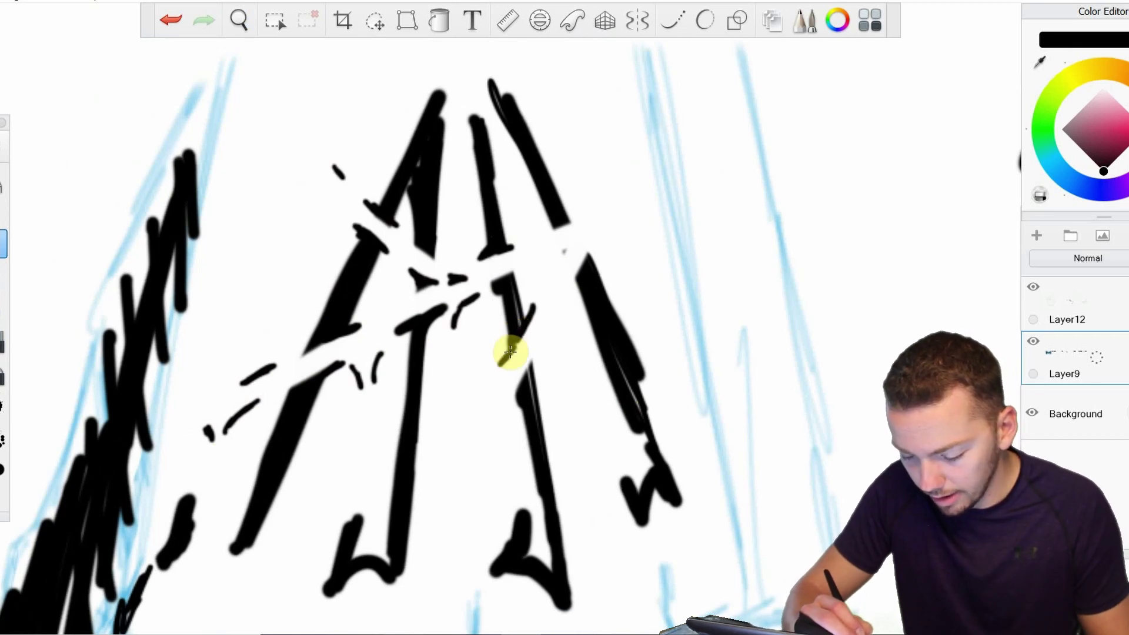
mouse_move(510, 352)
left_mouse_down()
mouse_move(521, 339)
mouse_move(524, 384)
mouse_move(507, 416)
left_mouse_up()
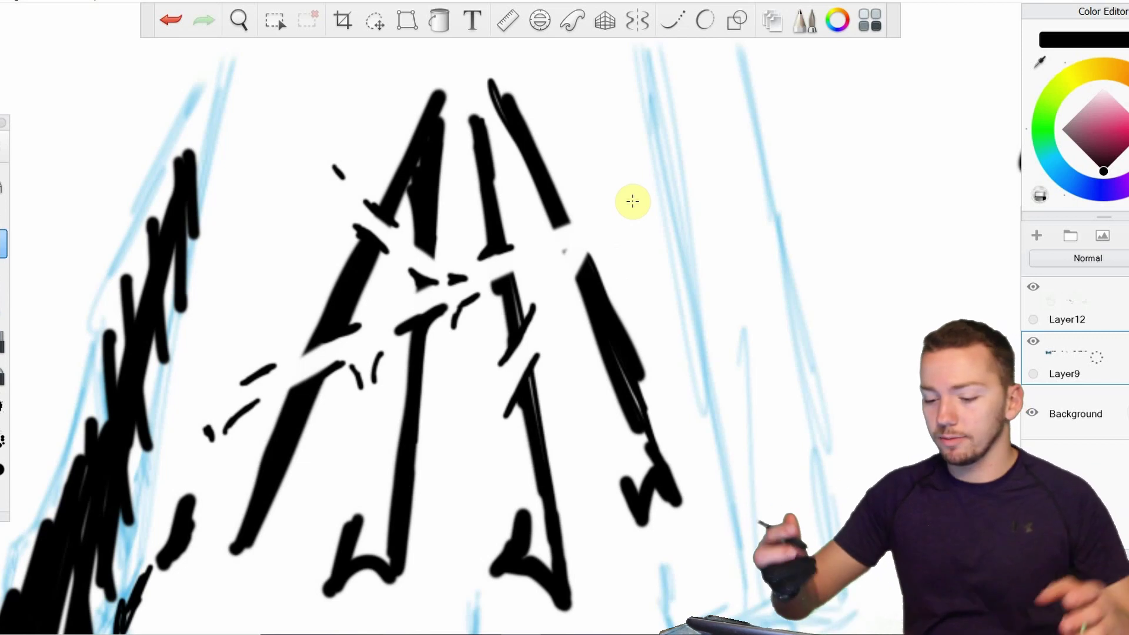
mouse_move(567, 250)
left_mouse_down()
mouse_move(587, 253)
mouse_move(580, 209)
left_mouse_up()
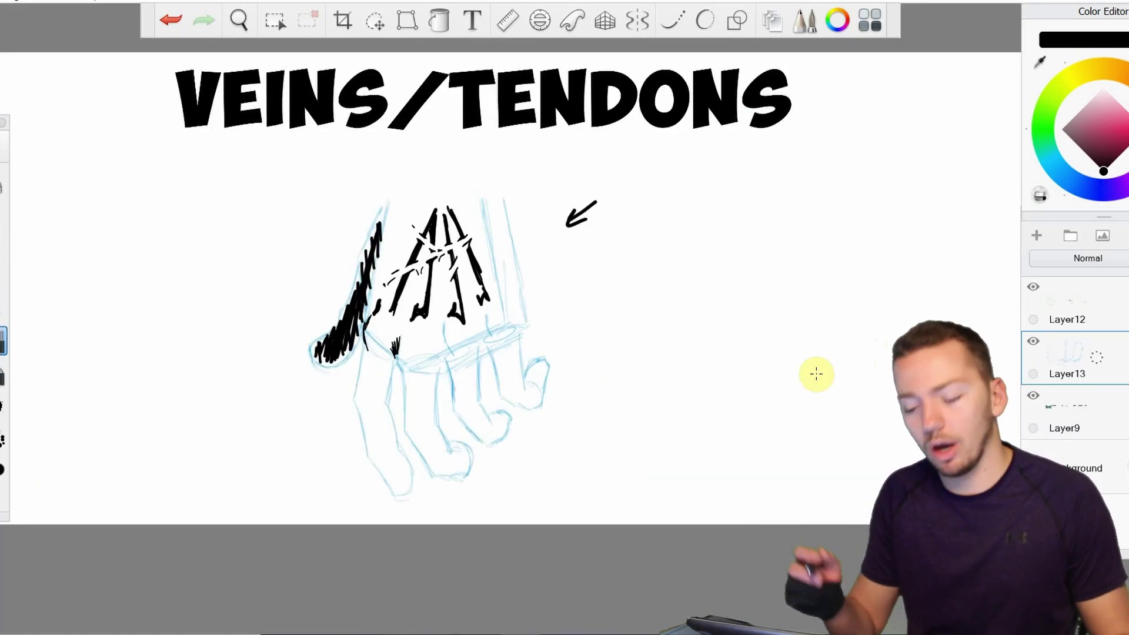
Step: Draw a black cylinder passing horizontally through the front-view fist, with a closed end extending on each side
key("space")
left_click_drag(816, 375, 522, 342)
left_click_drag(894, 466, 337, 490)
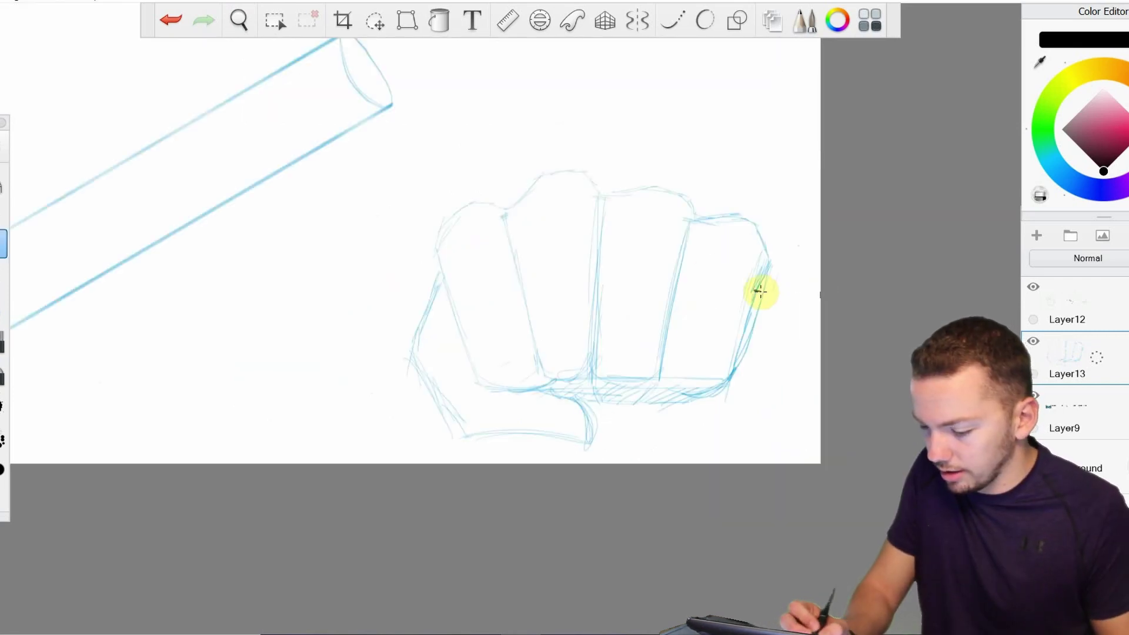
left_click_drag(760, 291, 738, 351)
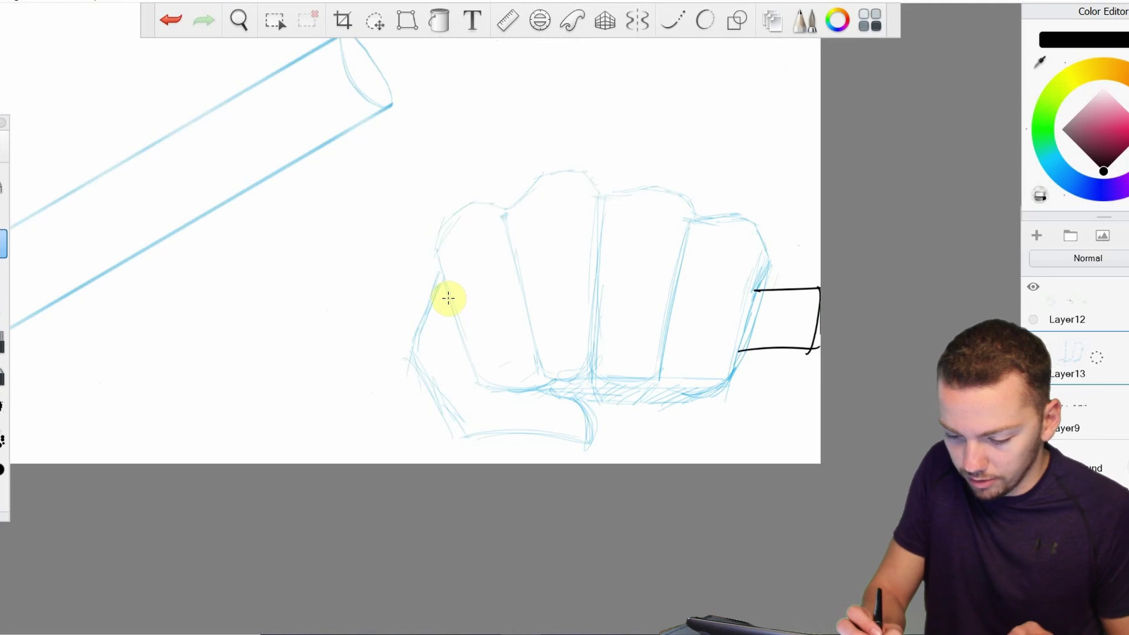
left_click_drag(448, 298, 311, 300)
left_click_drag(466, 347, 293, 349)
left_click_drag(315, 301, 308, 352)
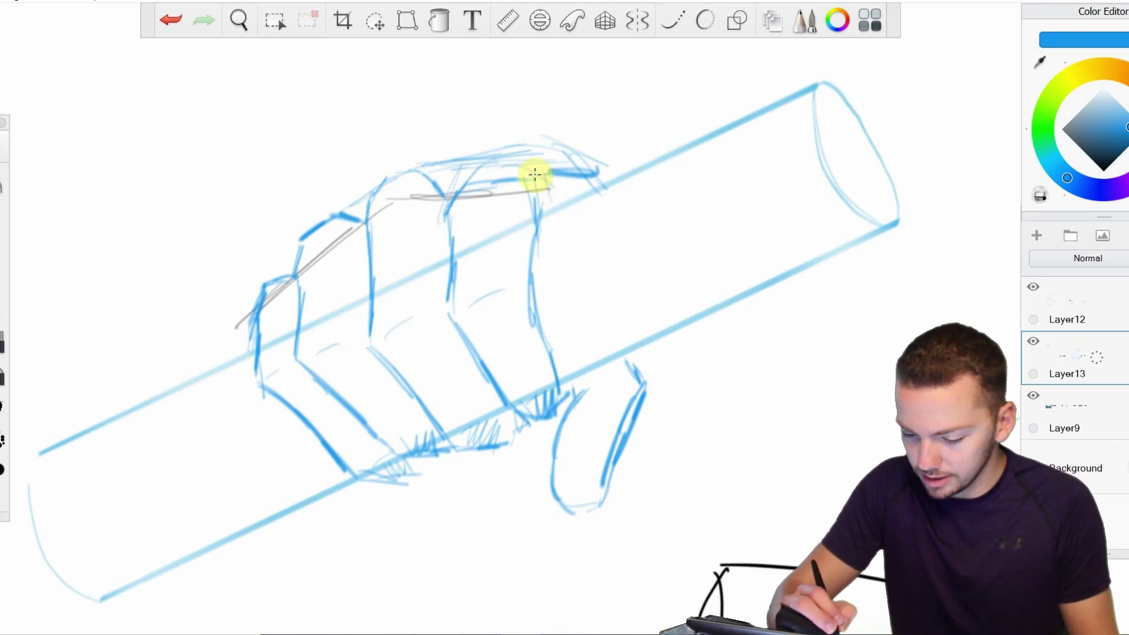
key("space")
left_click_drag(665, 328, 763, 435)
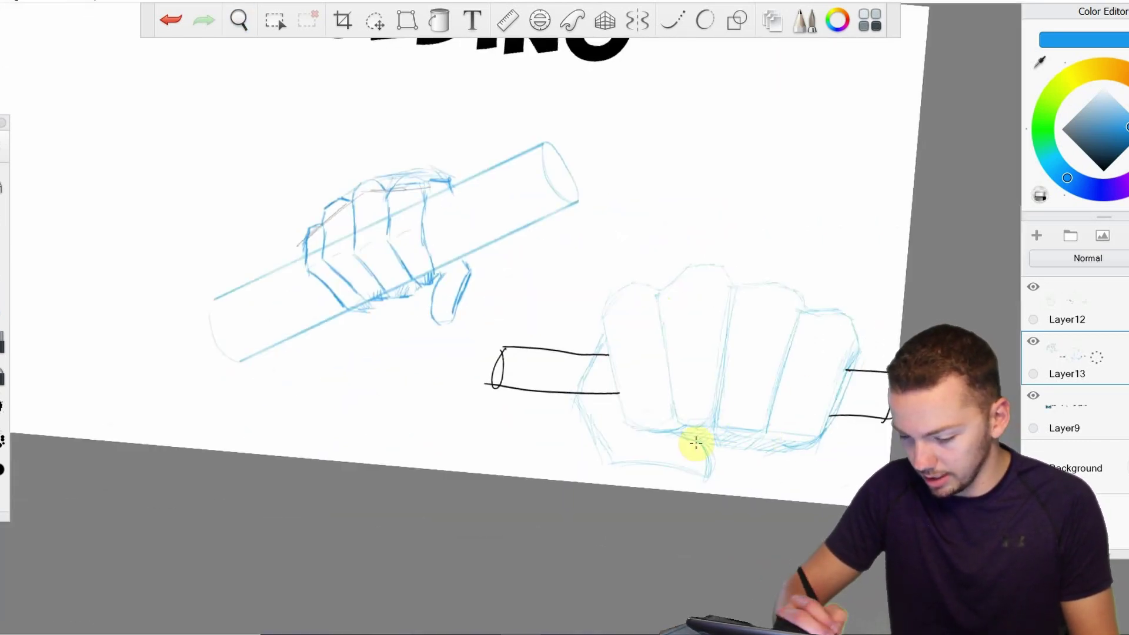